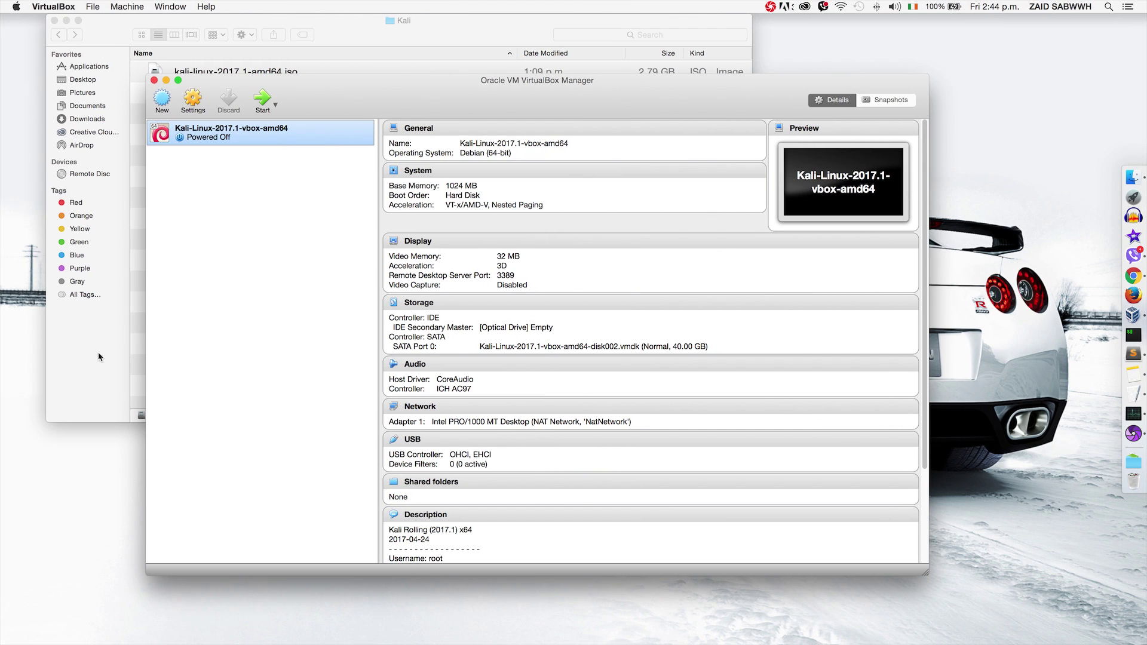
Step: Locate kali-linux-2017.1-amd64.iso in Finder's Kali folder and return to the VirtualBox Manager
click(79, 377)
click(286, 78)
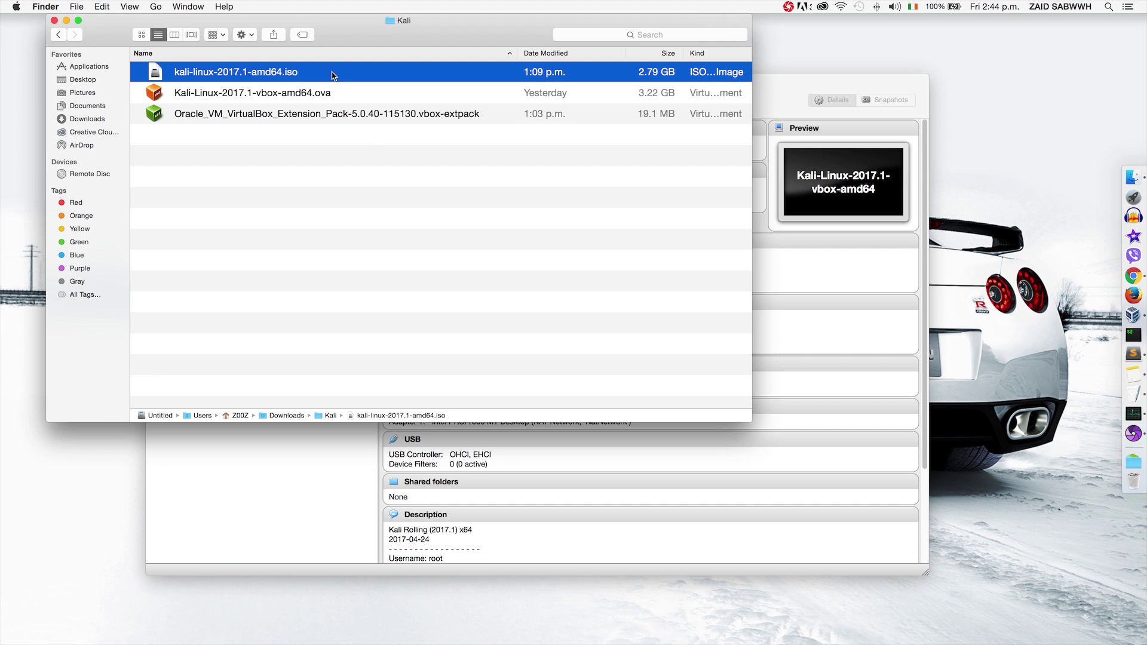
click(263, 462)
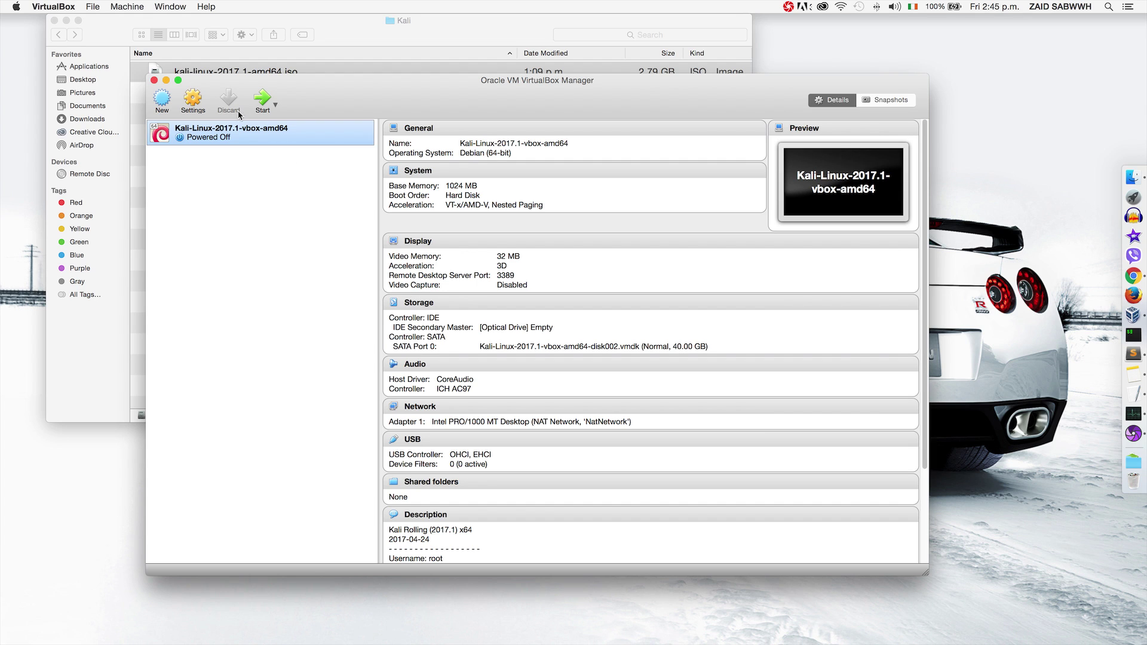
Step: Begin a new virtual machine named "Kali 2017.1" with type Linux and version Debian (64-bit)
click(162, 104)
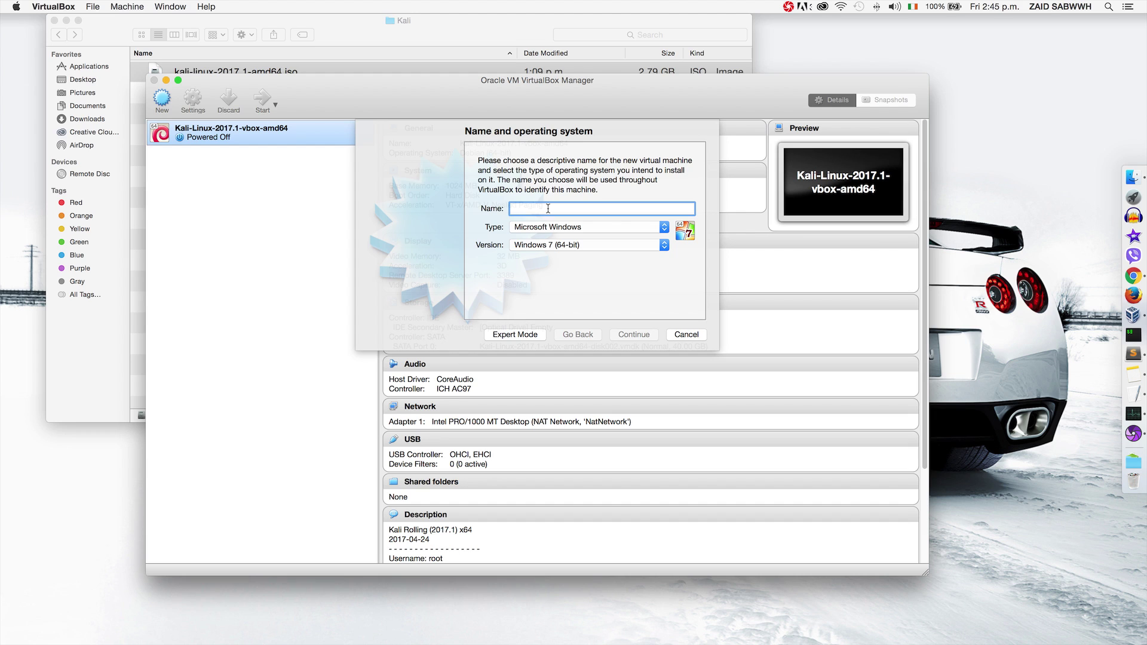
text(K)
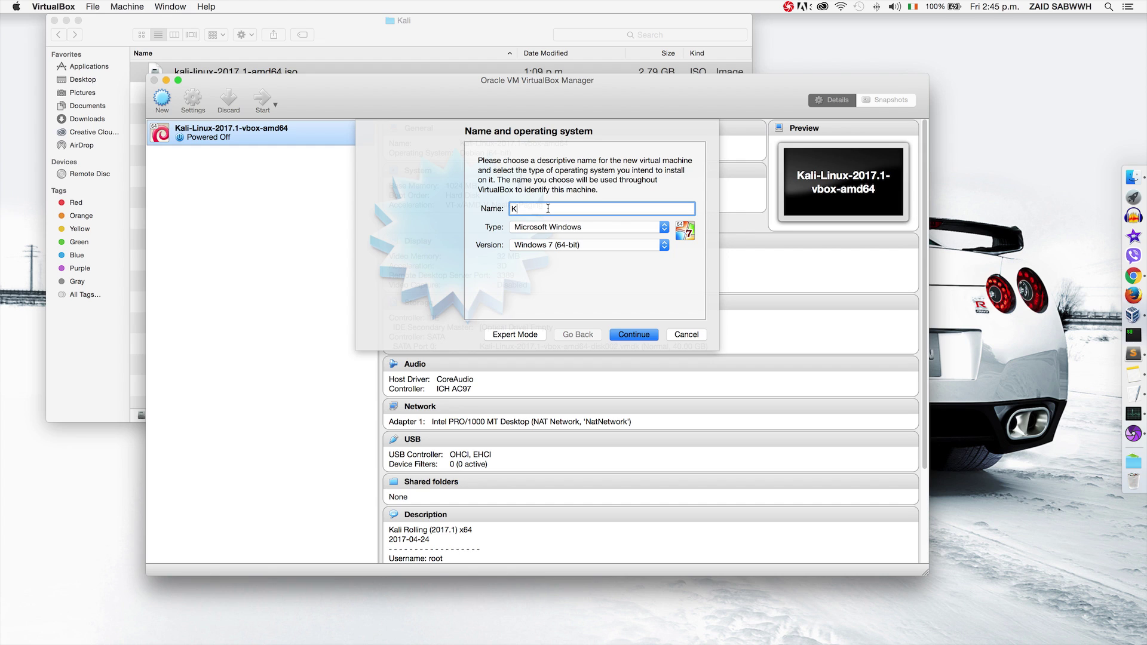
text(ali 2017.1)
click(629, 232)
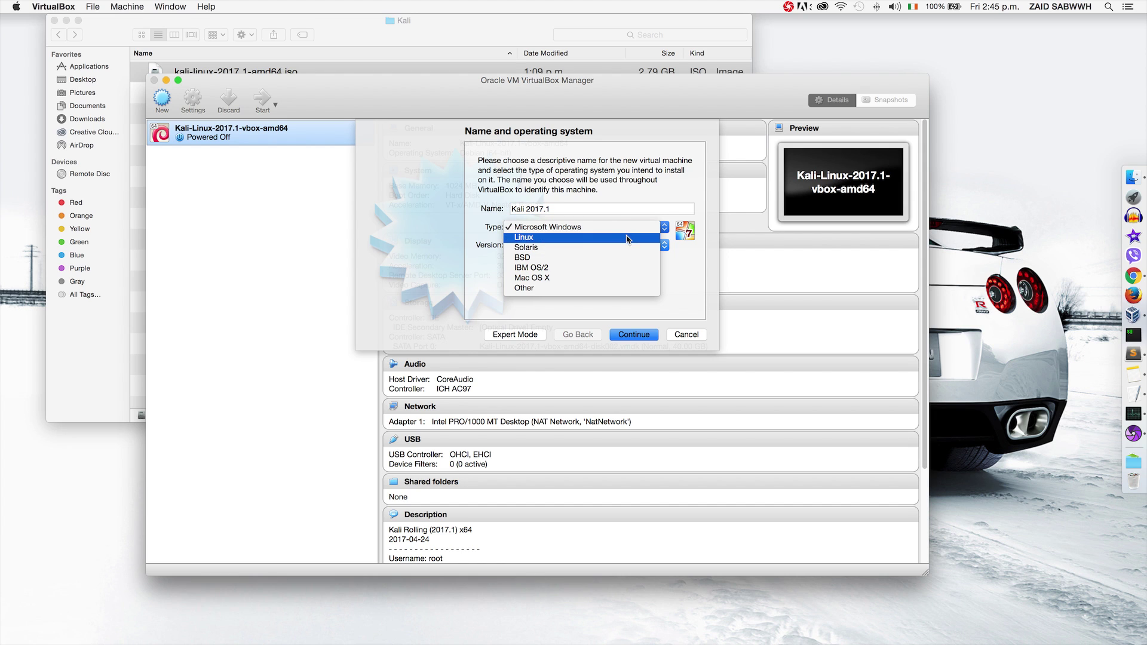
click(627, 239)
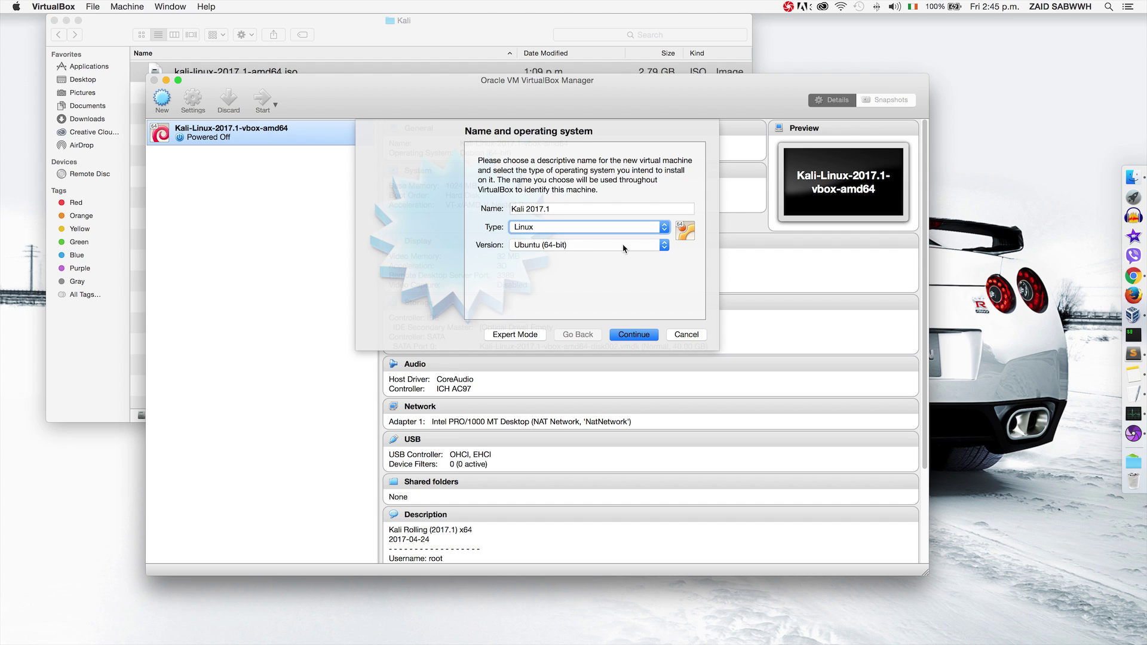
click(623, 249)
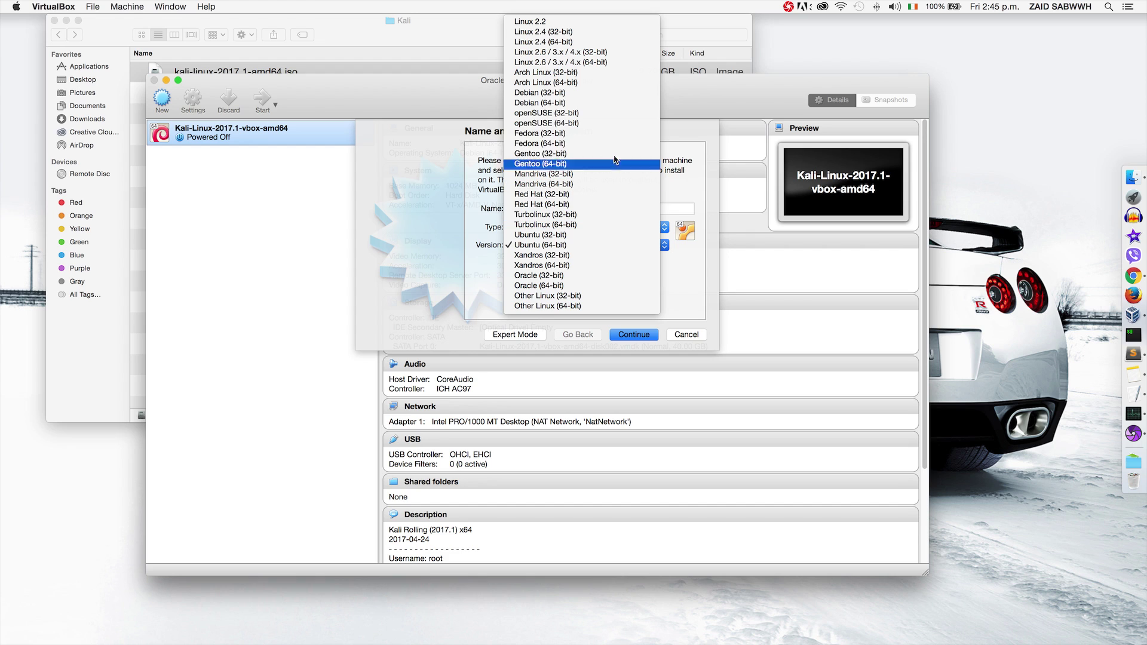
click(596, 107)
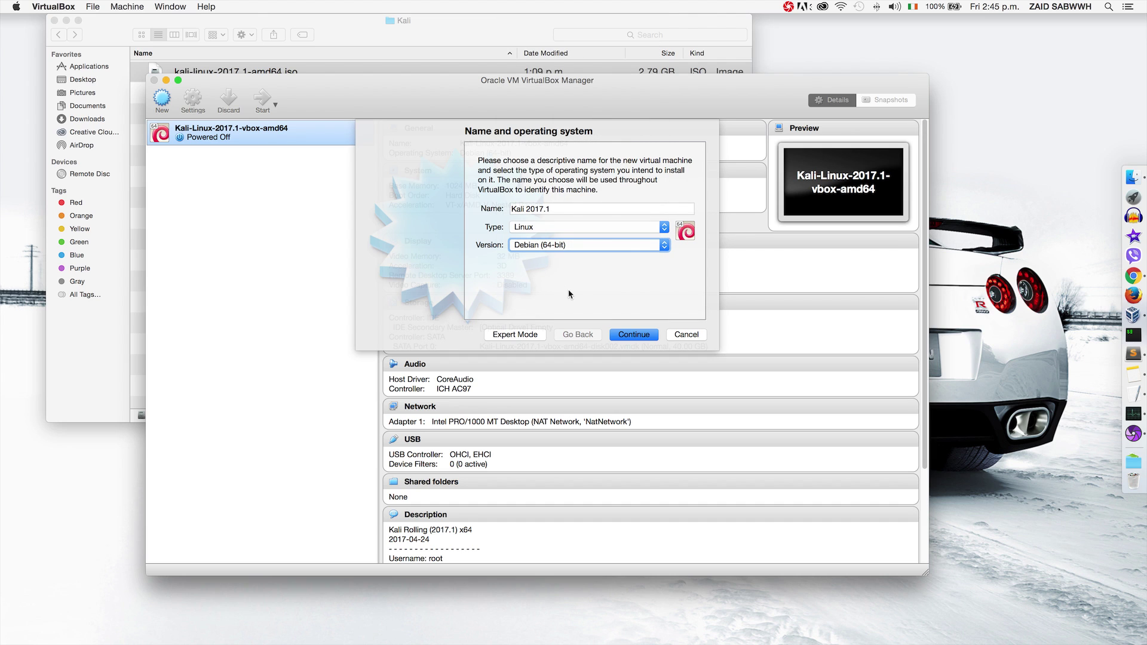
click(634, 338)
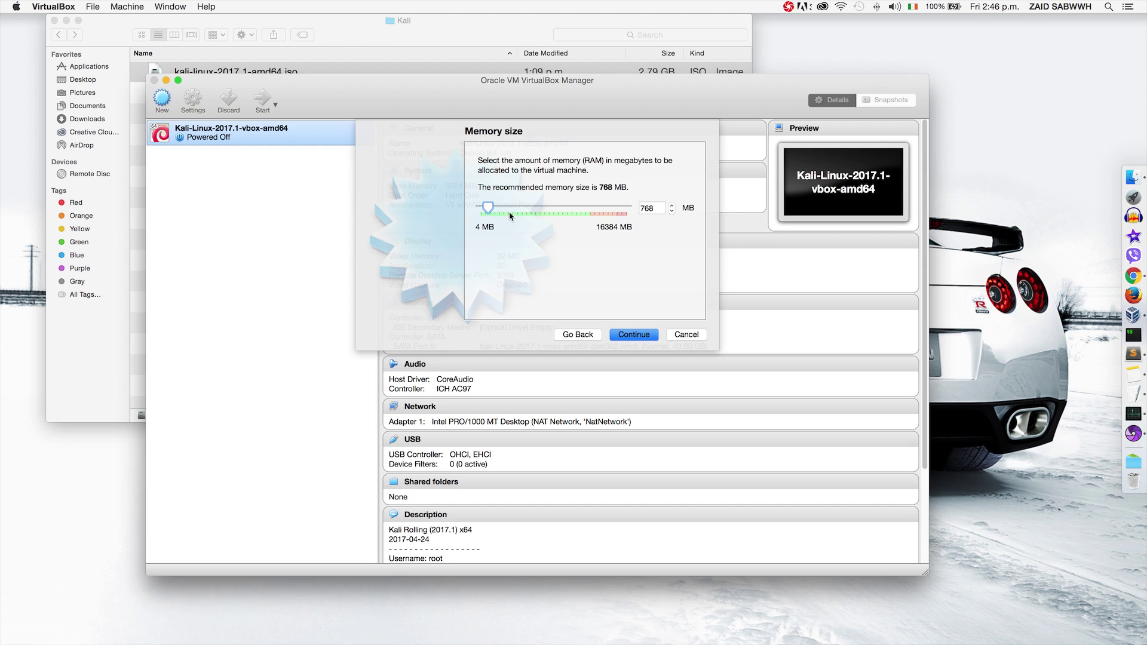
Step: Allocate 2042 MB of memory to the new machine and choose to create a virtual hard disk now
drag(488, 206, 500, 206)
click(645, 336)
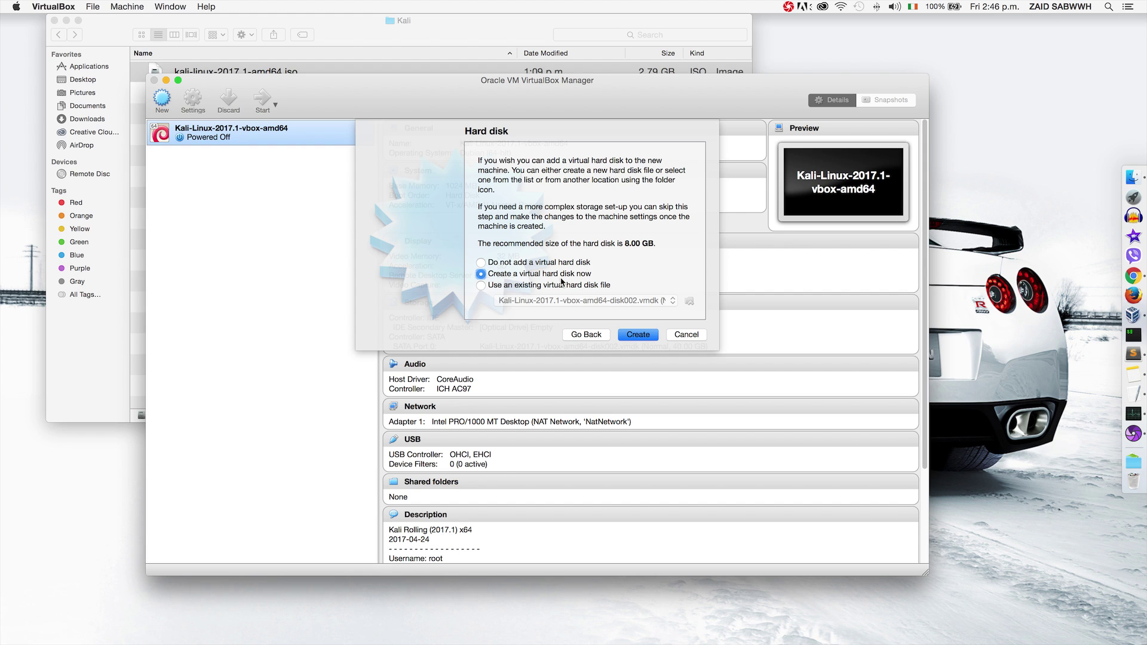
click(636, 337)
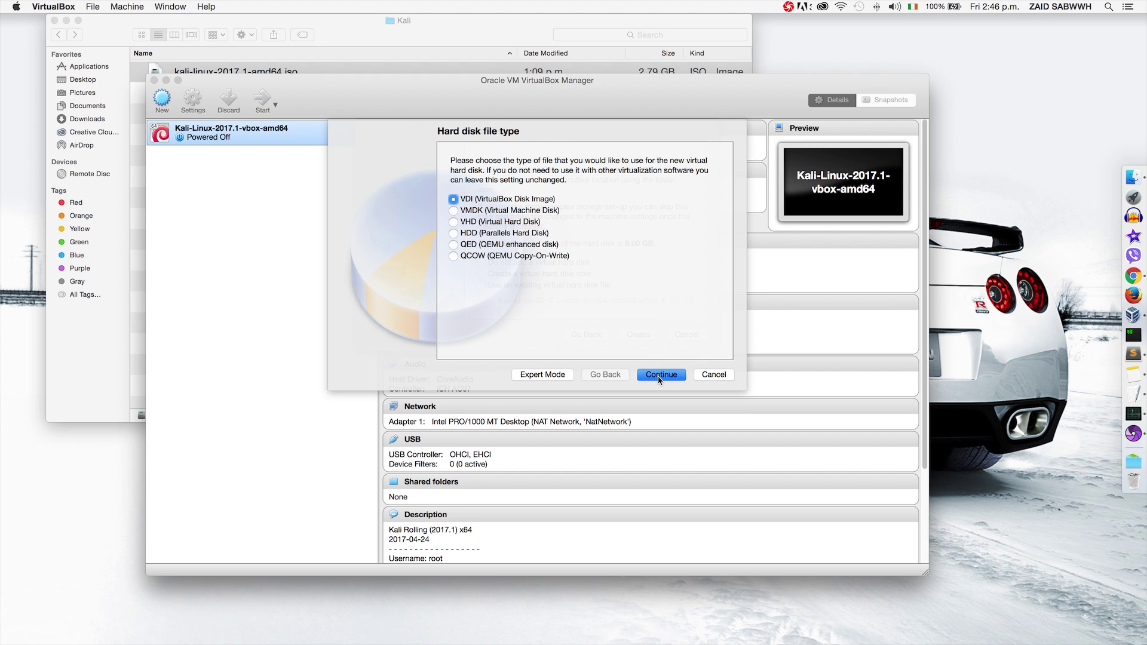
Step: Create the virtual hard disk as a dynamically allocated VDI of about 41.22 GB
click(660, 376)
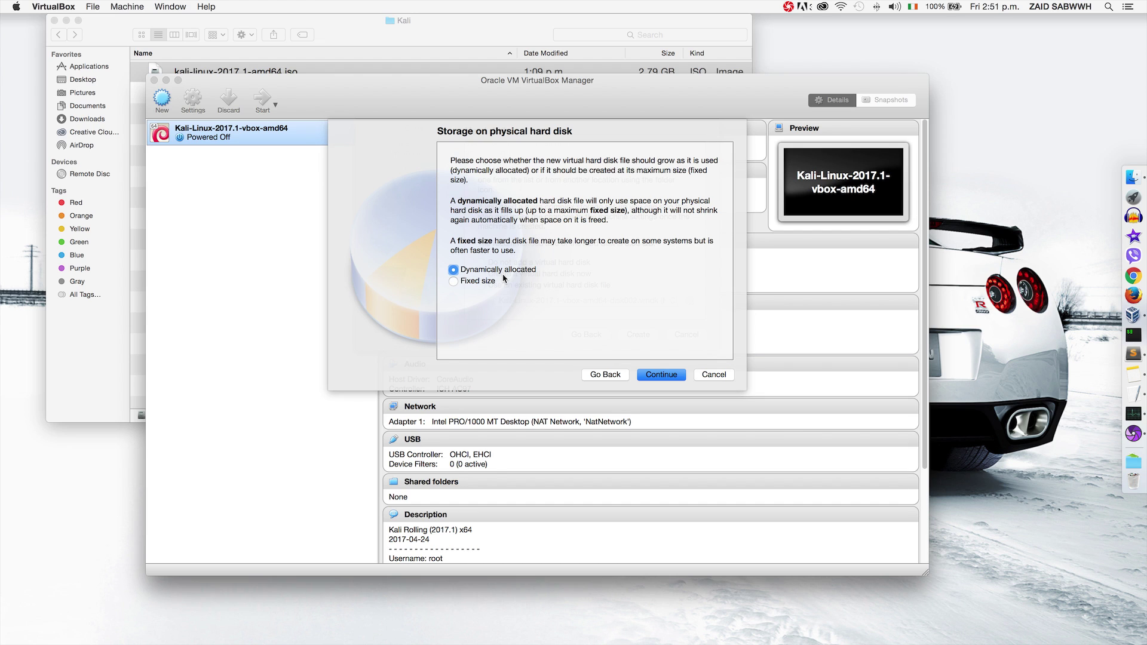
click(658, 375)
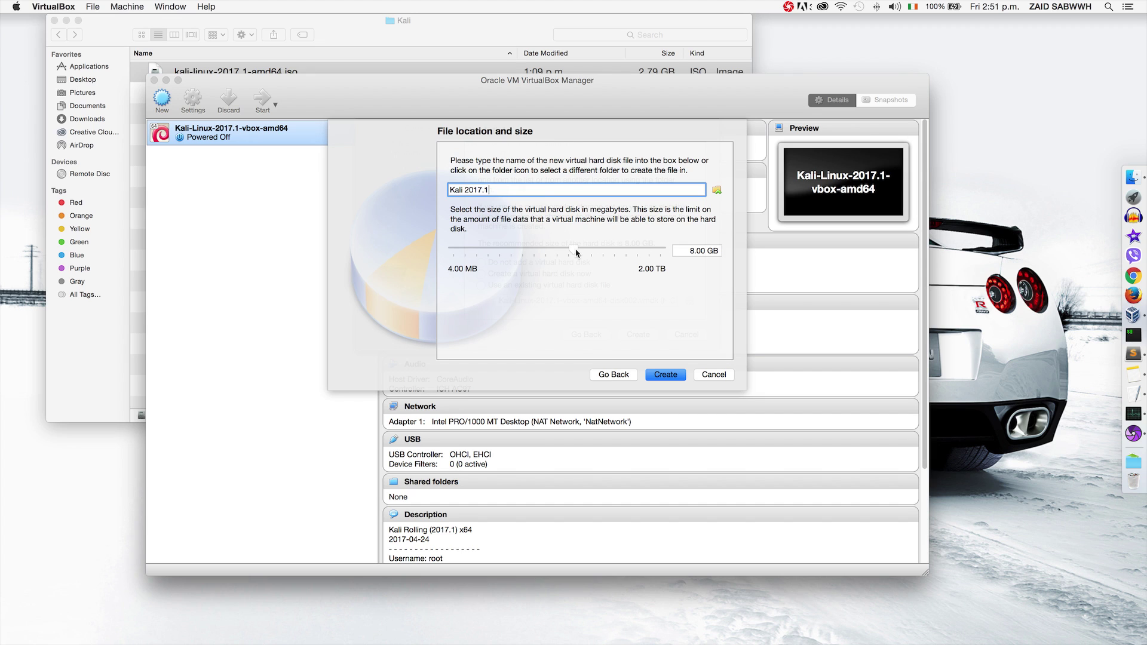
mouse_move(577, 253)
drag(576, 253, 597, 253)
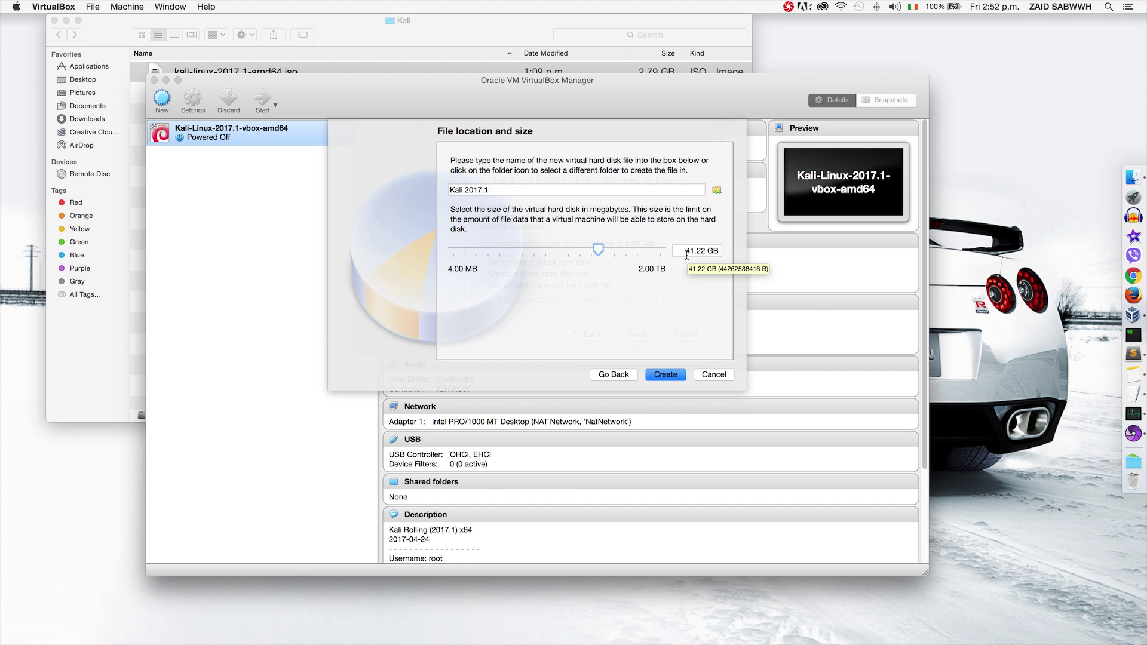
click(660, 376)
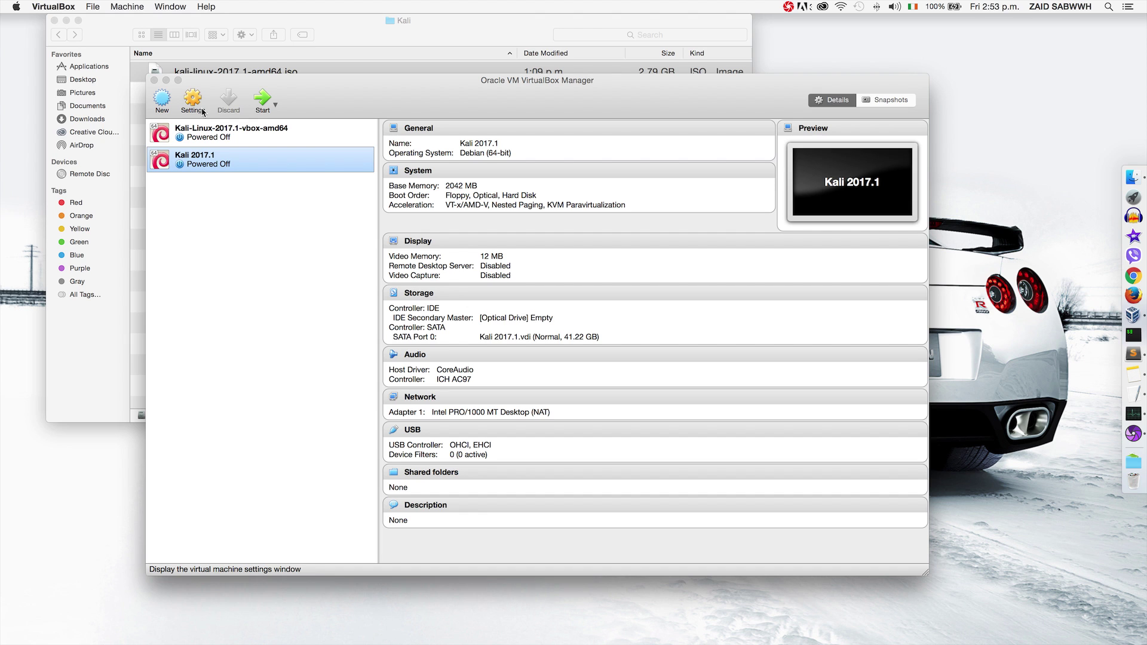
Step: Start the Kali 2017.1 machine with kali-linux-2017.1-amd64.iso from the Downloads/Kali folder as its startup disk
click(264, 99)
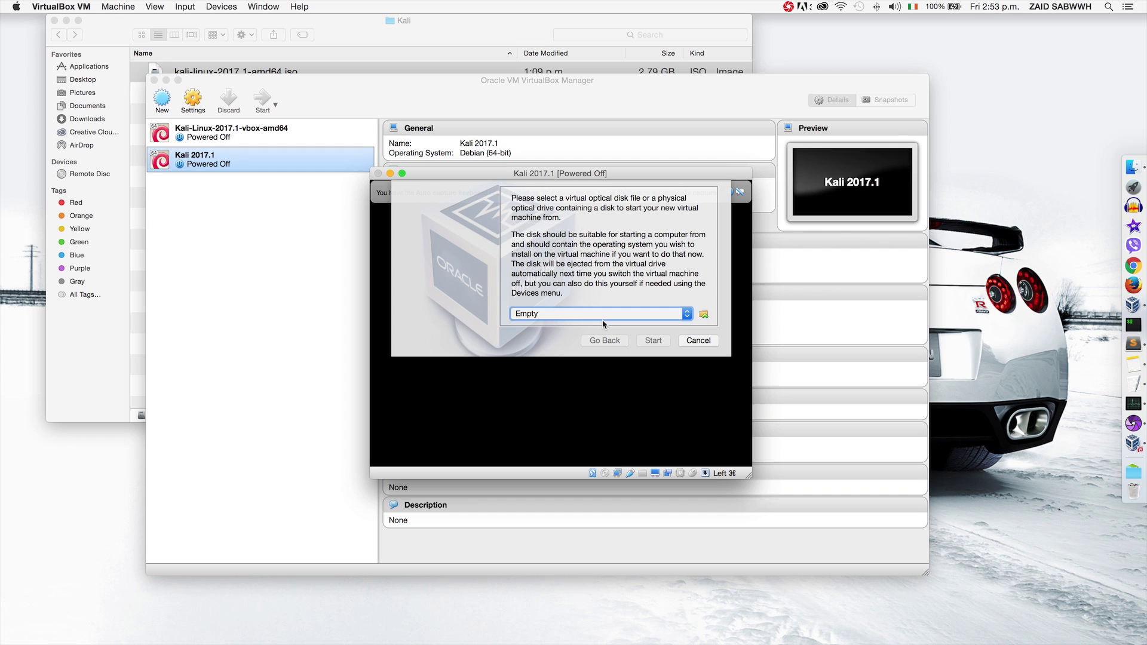
click(703, 316)
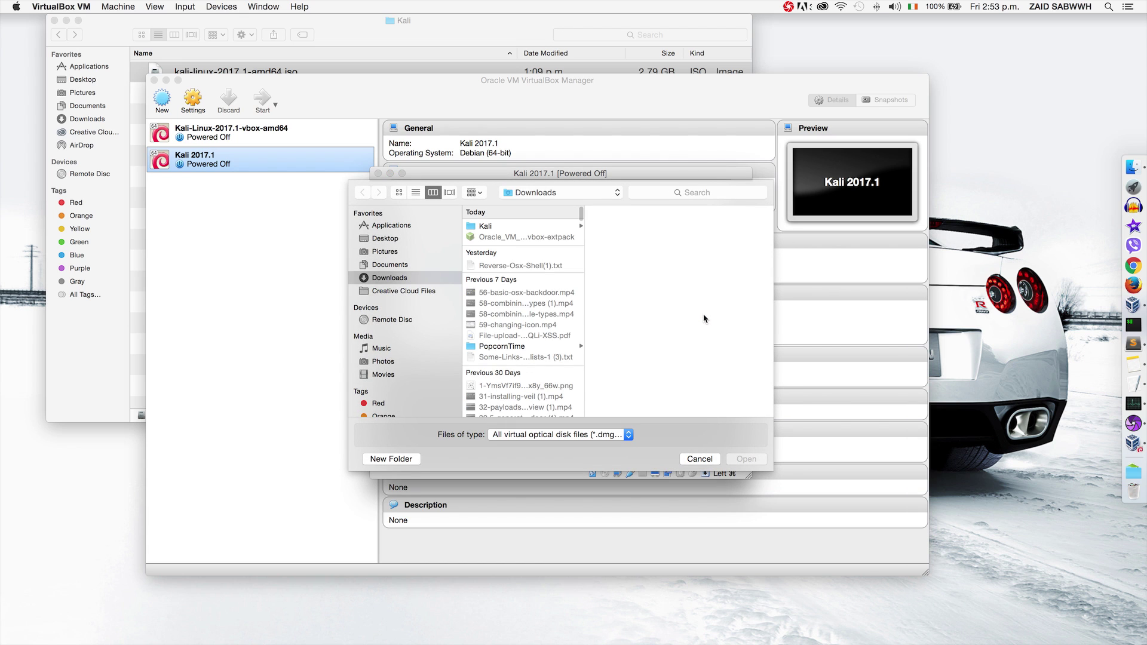
click(562, 227)
click(609, 230)
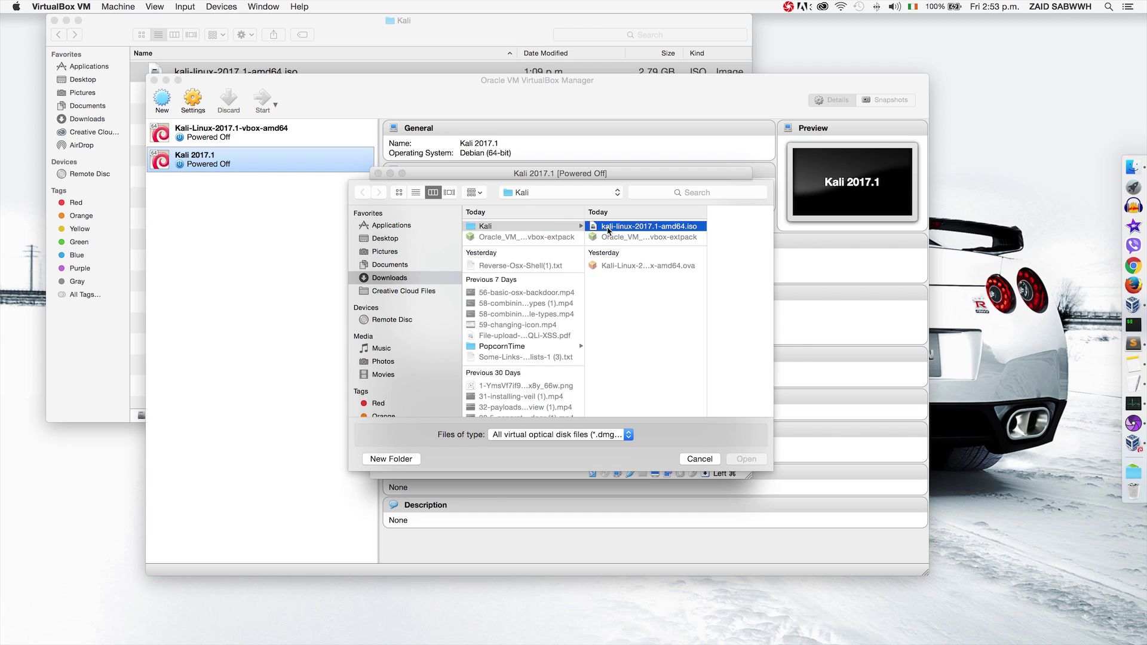
click(747, 458)
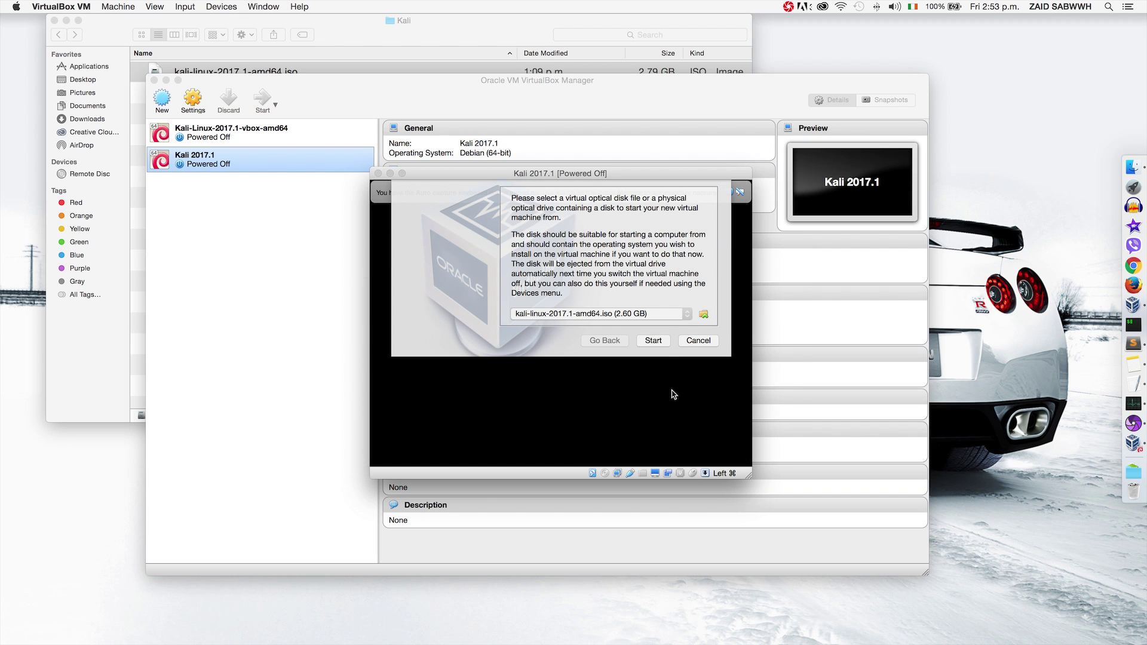
click(654, 341)
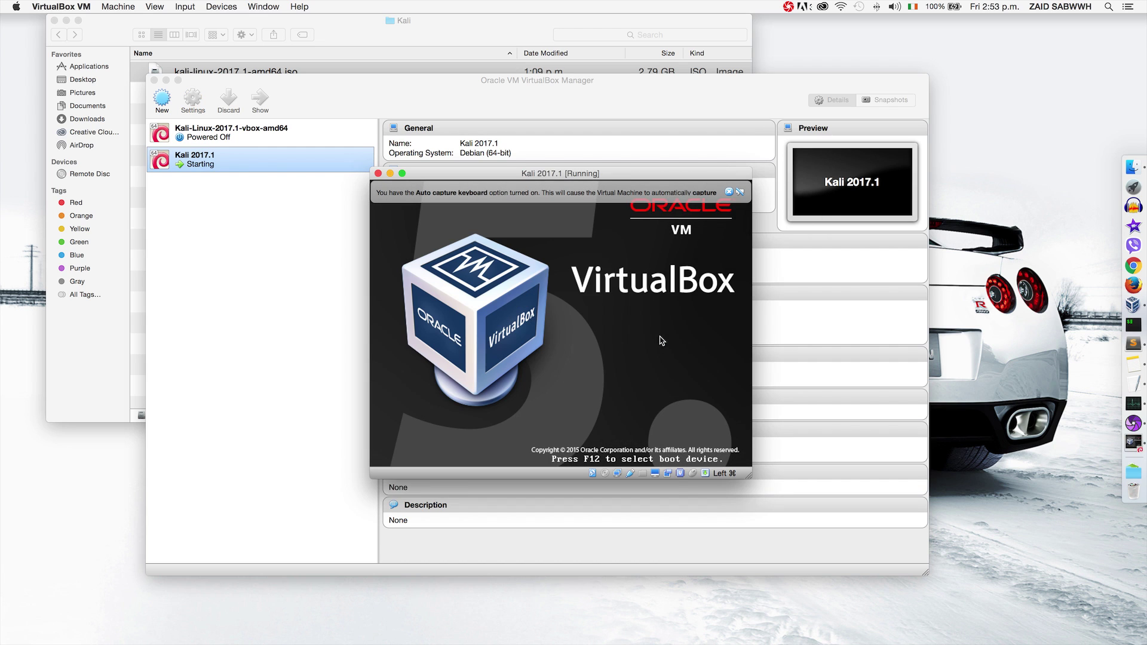
Step: Dismiss the keyboard capture notice and launch Graphical install from the Kali boot menu
click(729, 192)
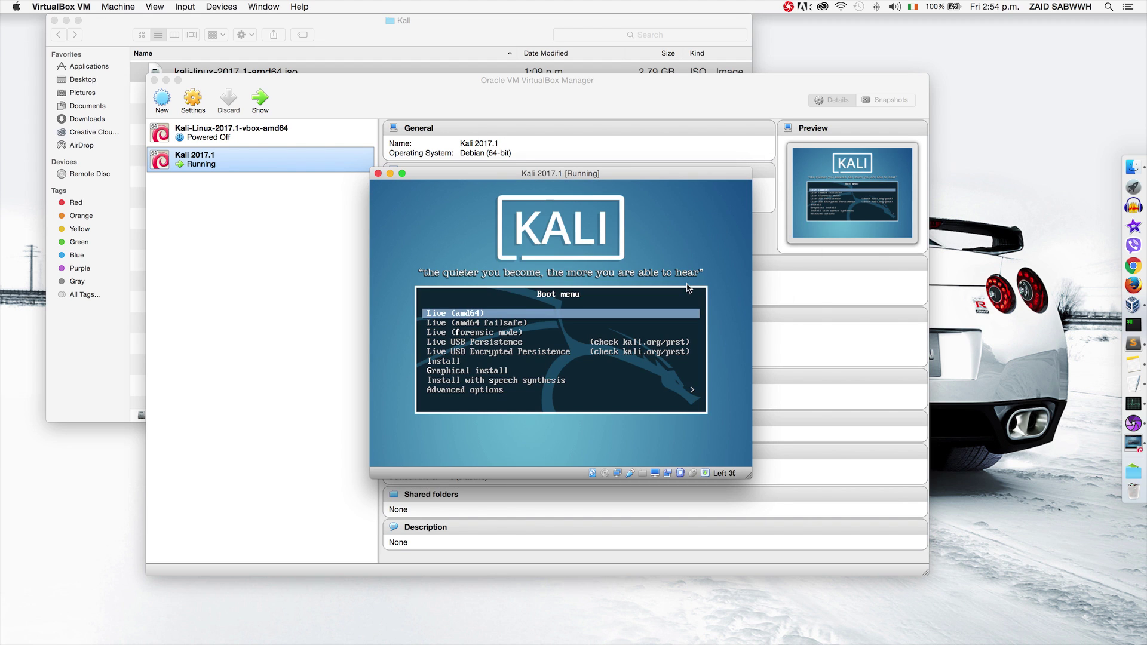
click(688, 288)
key(Down)
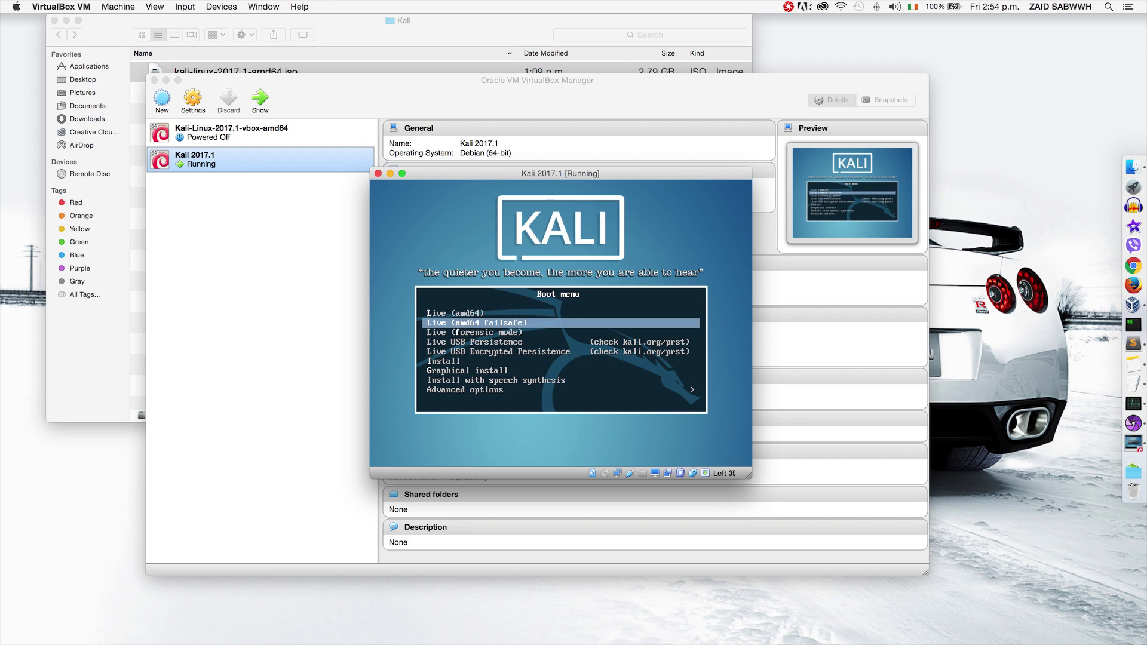
key(Down)
key(Down)
key(Down)
key(Down)
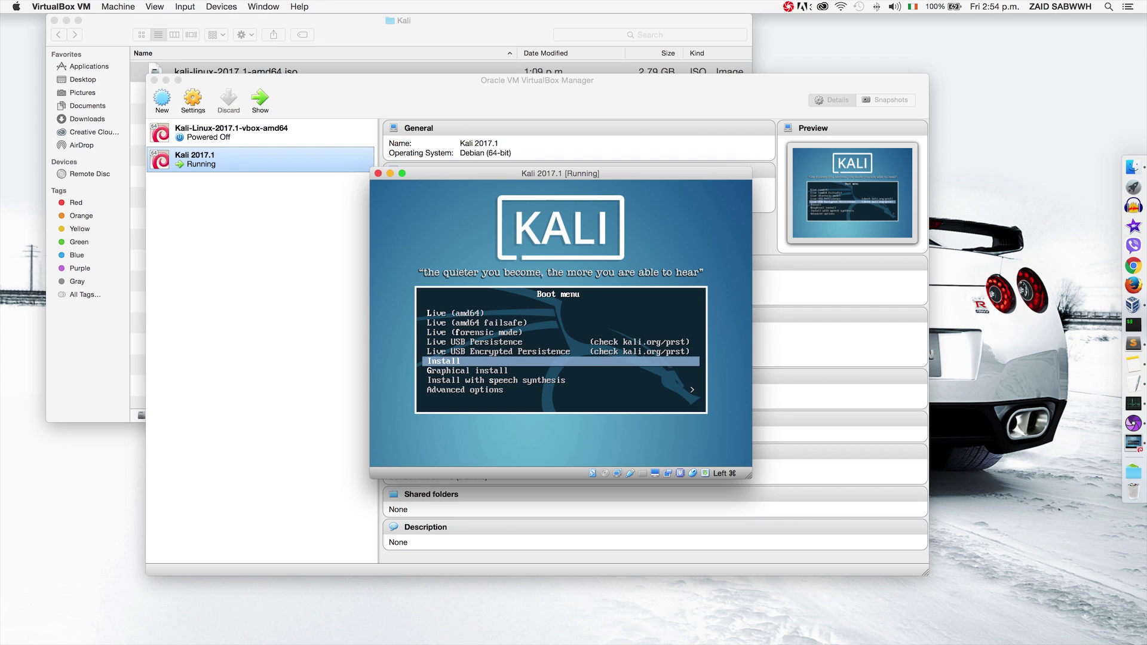
key(Down)
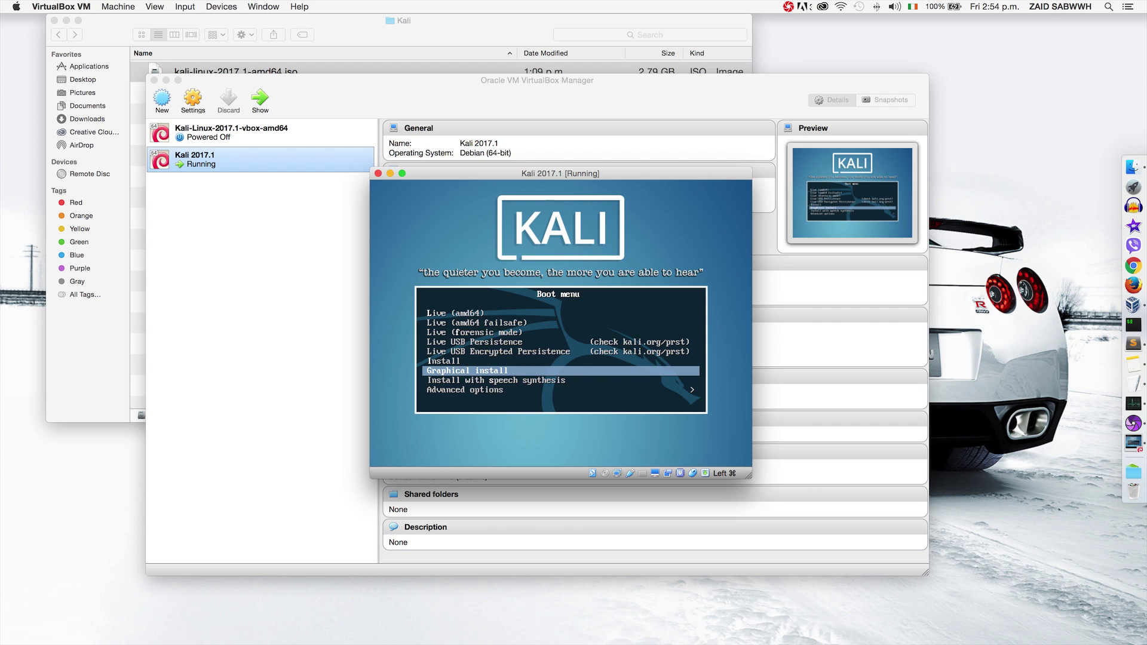
key(Return)
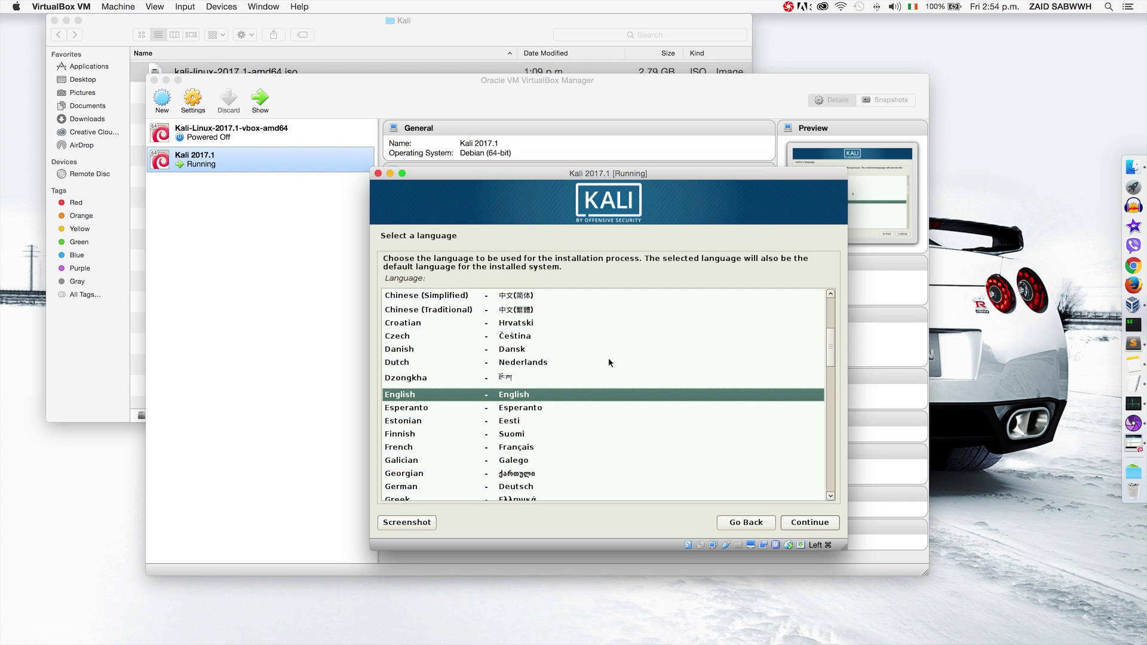
Step: Configure the installer's locale with English as language, Ireland as location and the Irish keymap
click(810, 523)
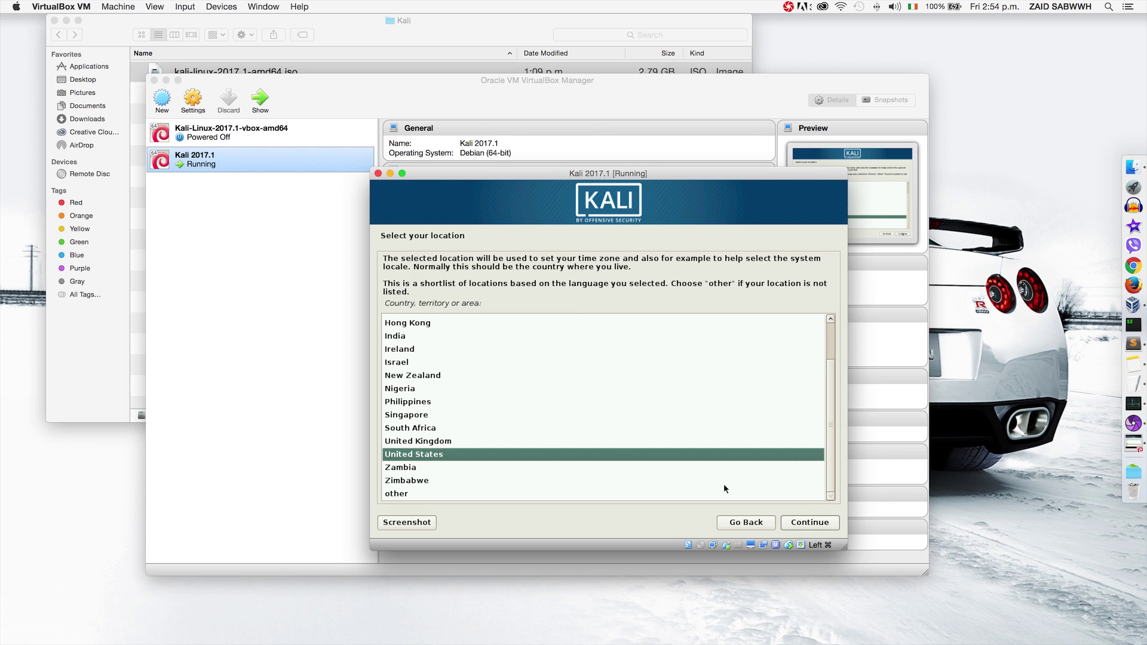
click(403, 351)
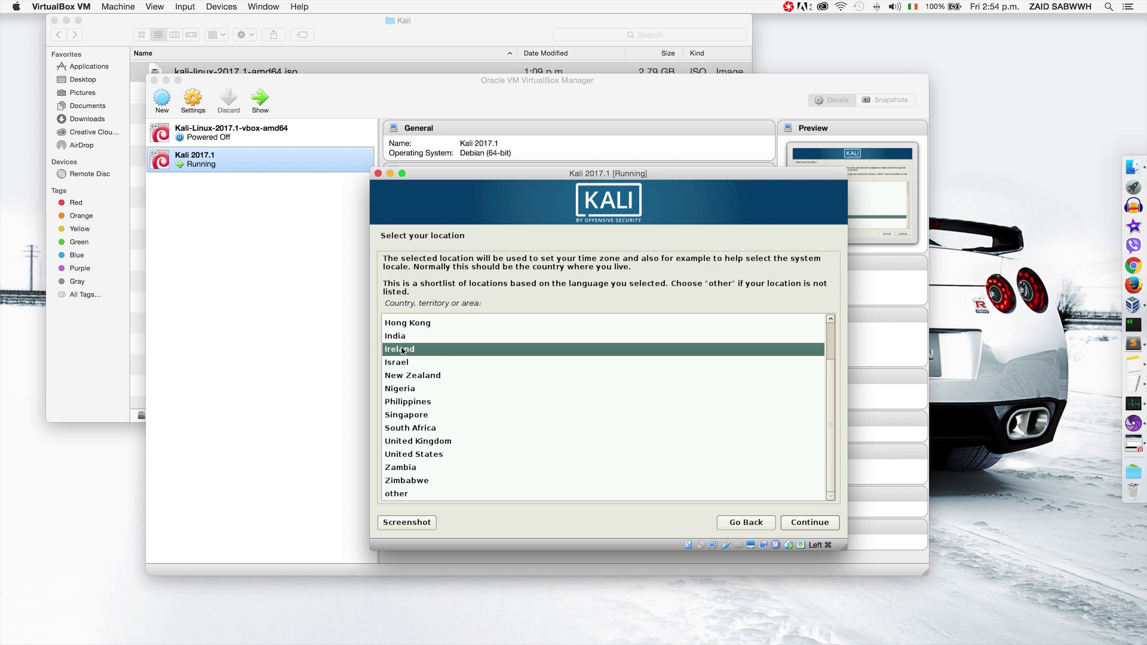
click(834, 530)
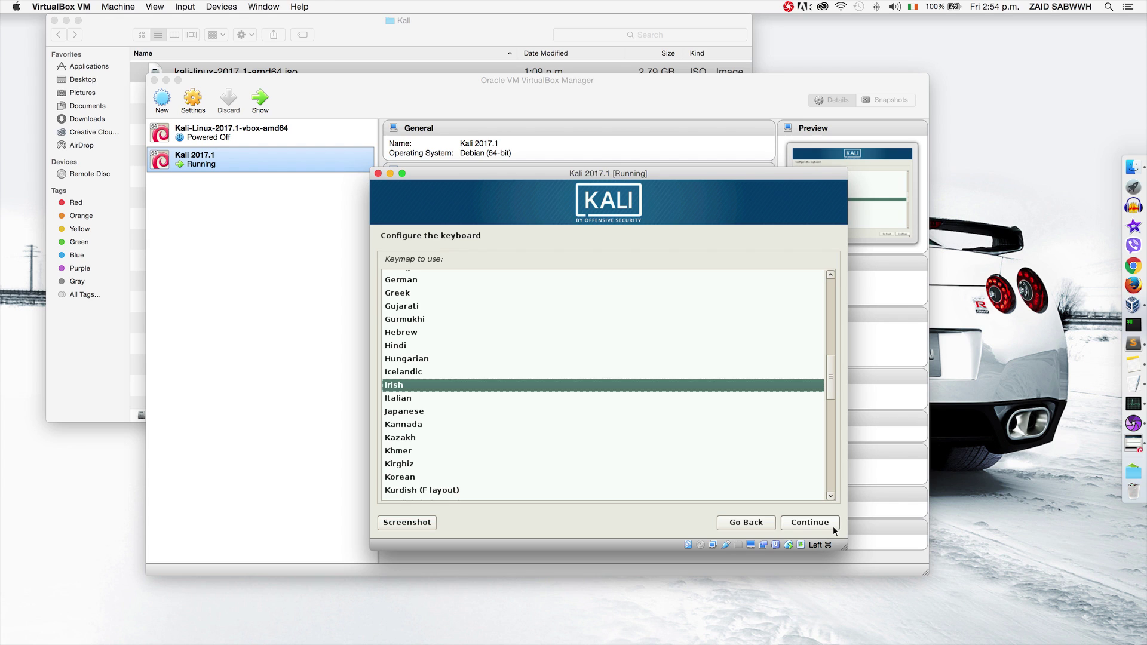
click(834, 530)
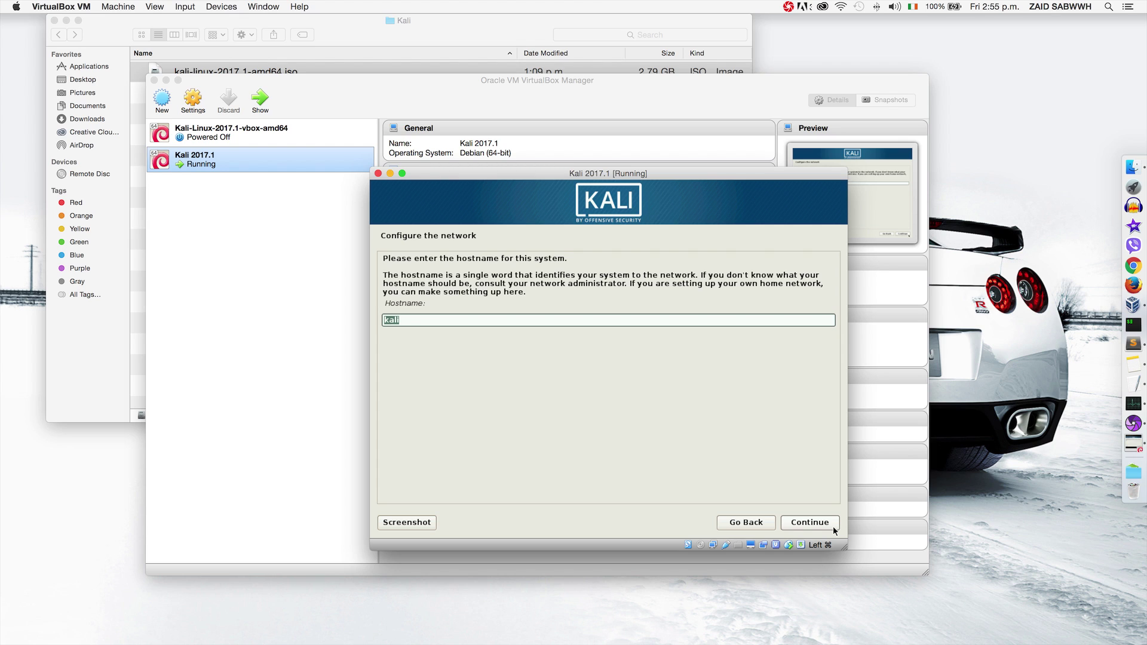
Step: Accept "kali" as the system hostname and leave the domain name empty
click(834, 530)
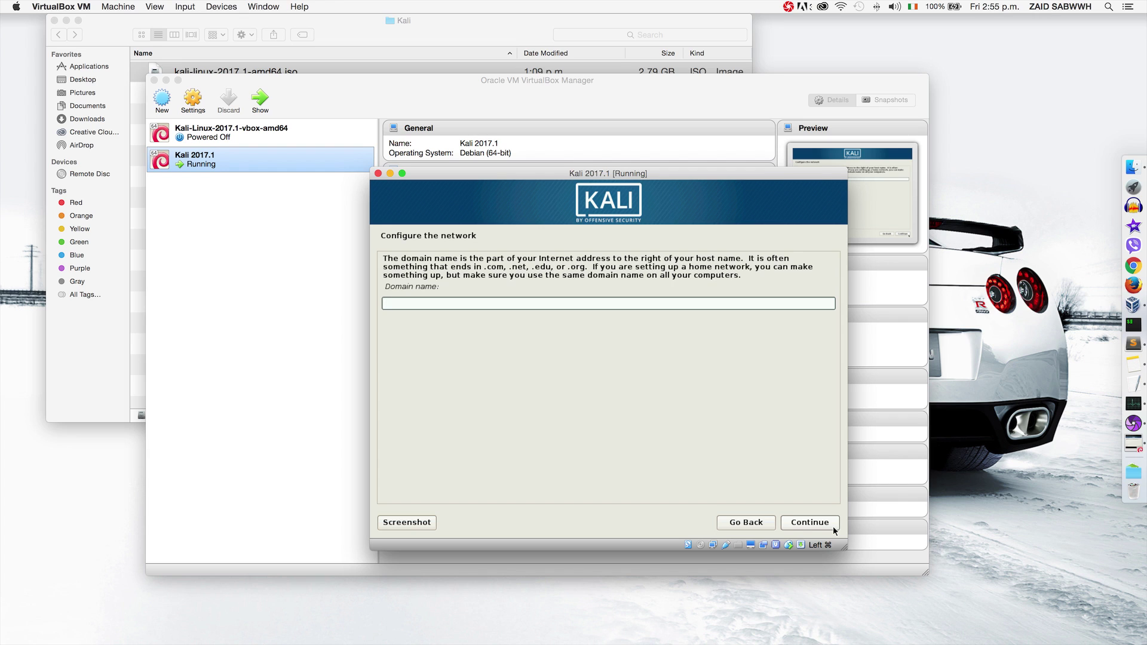
click(834, 530)
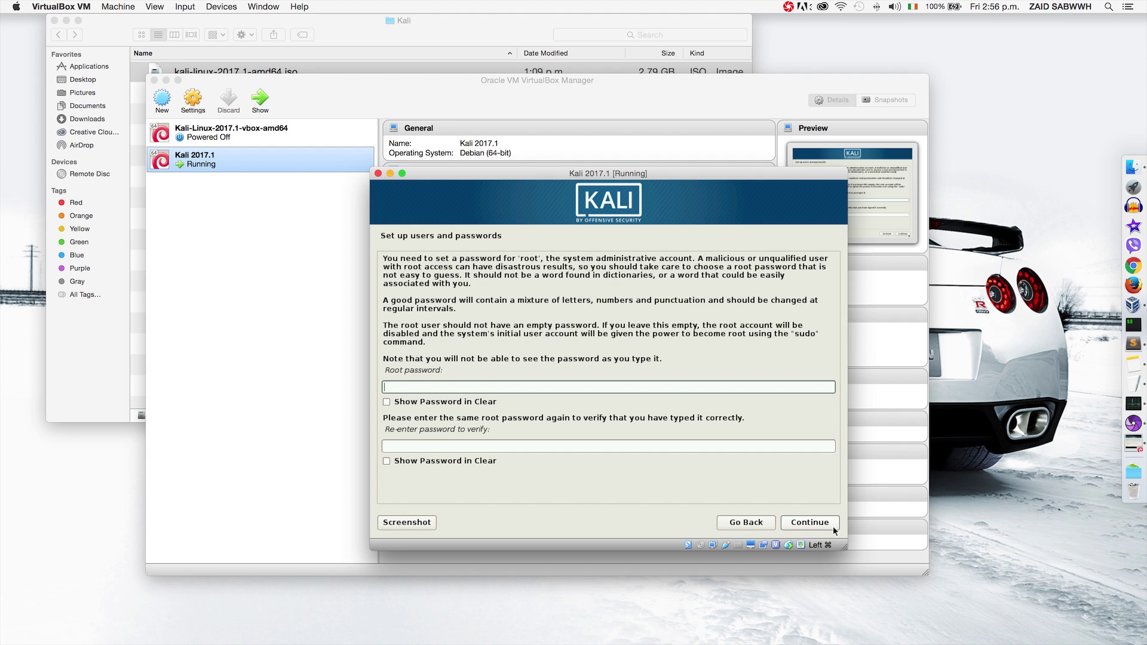
Step: Enter the root account password and repeat it in the verification field
text(******)
key(Tab)
key(Tab)
text(******)
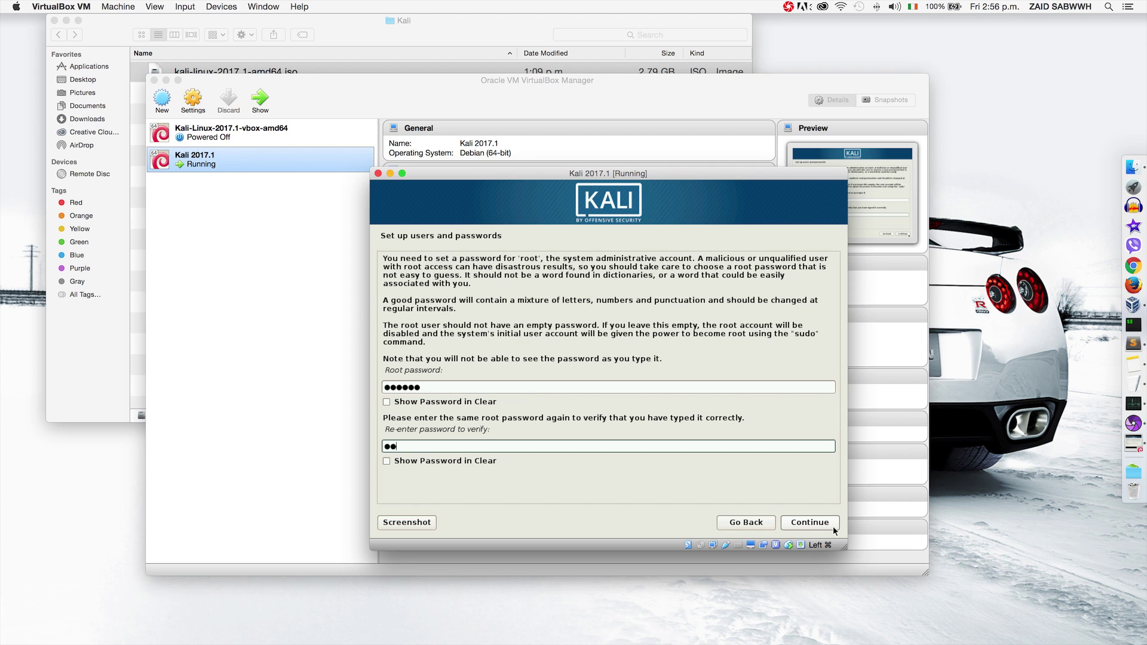
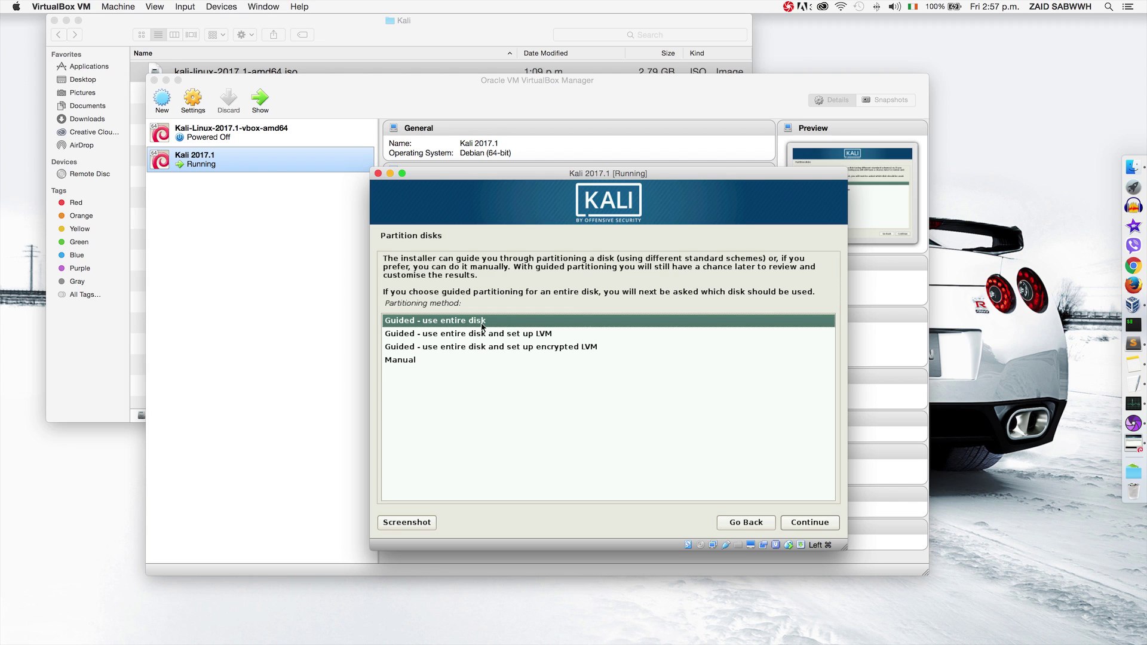
Step: Set up guided partitioning using the entire 44.3 GB VBOX hard disk (sda), with all files in one partition
click(810, 524)
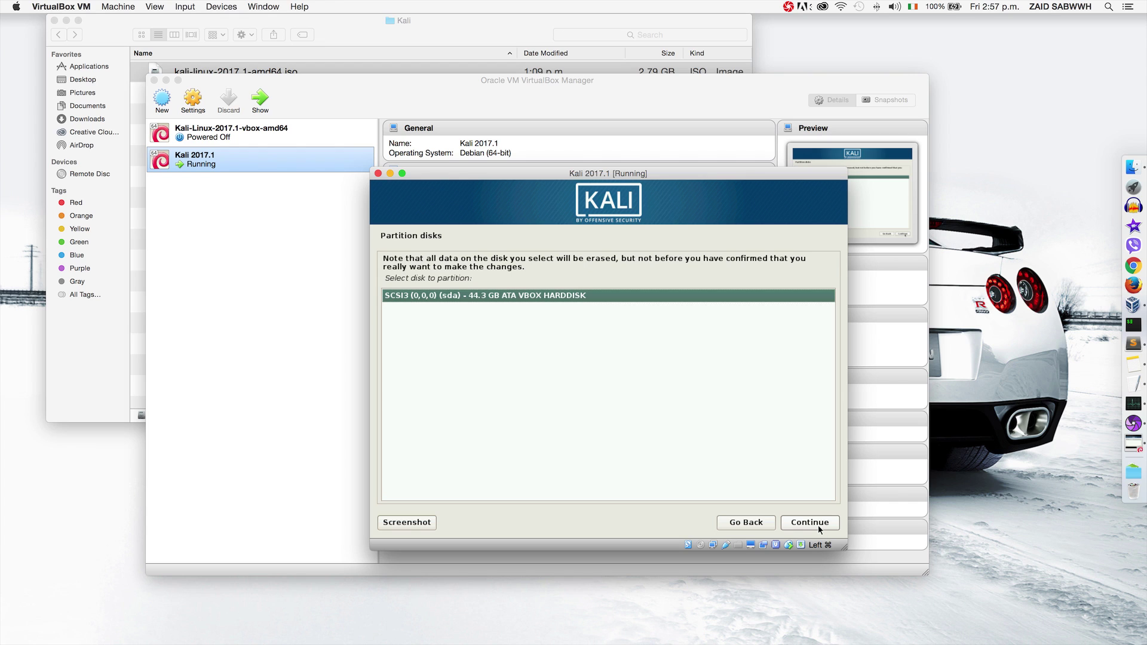
click(810, 523)
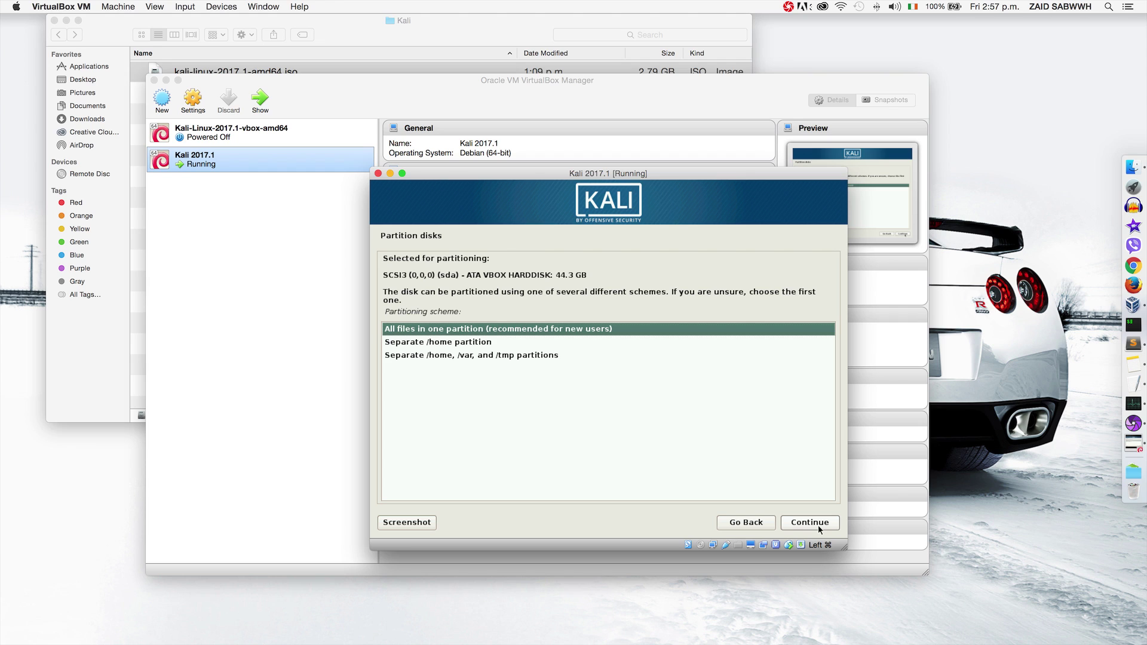
click(819, 527)
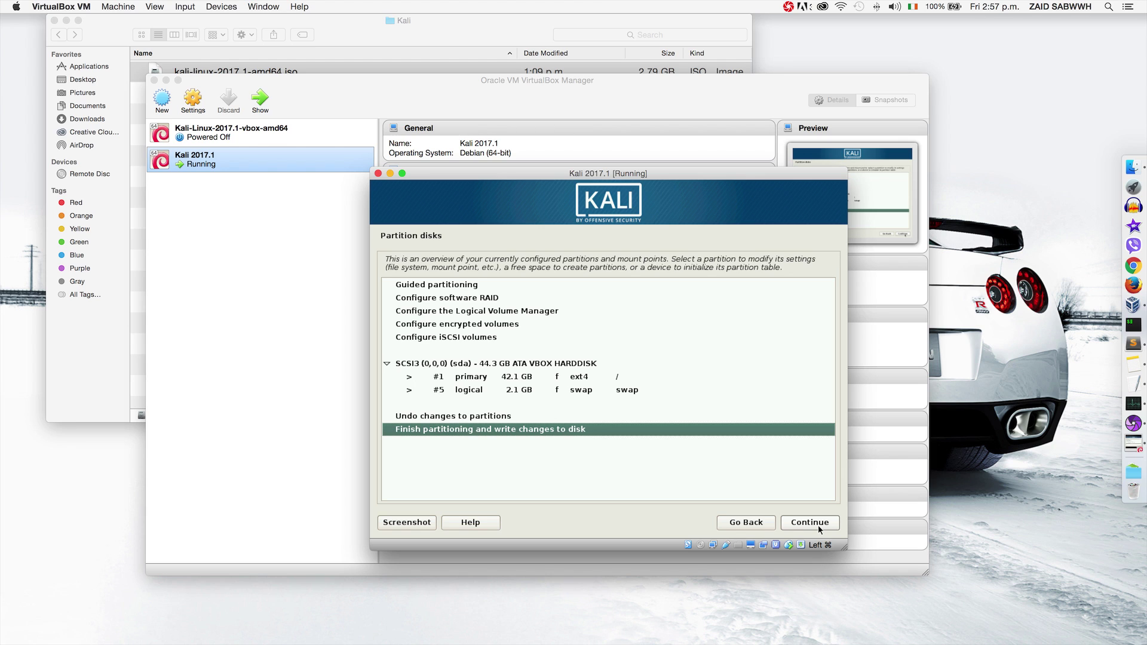
Step: Finish partitioning and agree to write the changes to the disk
click(820, 527)
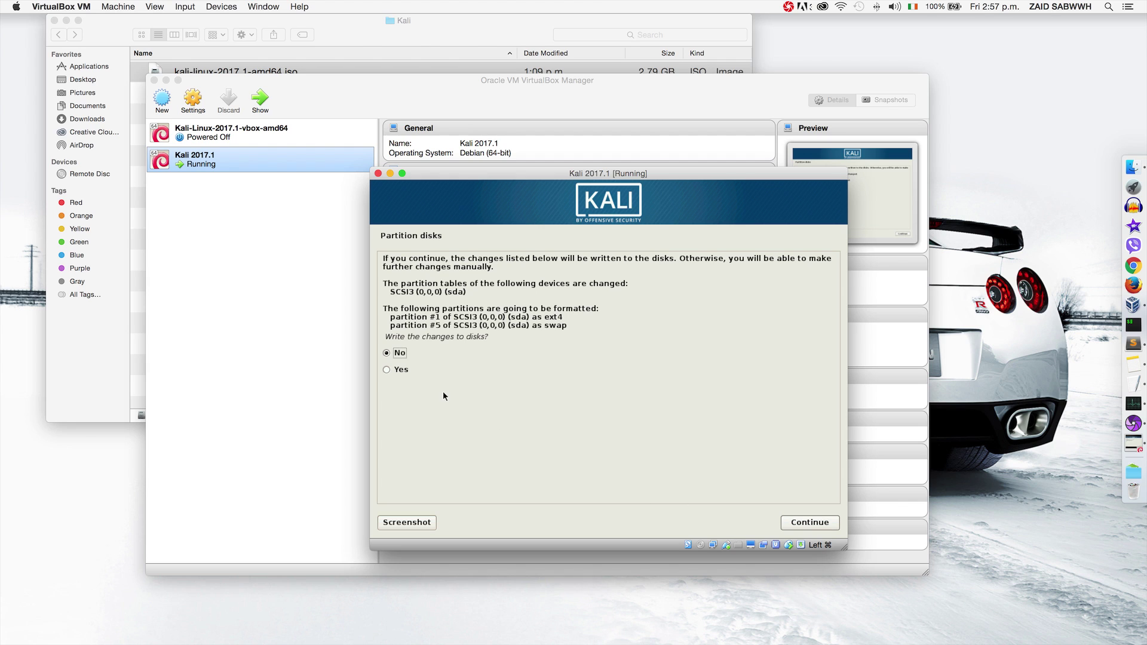
click(402, 369)
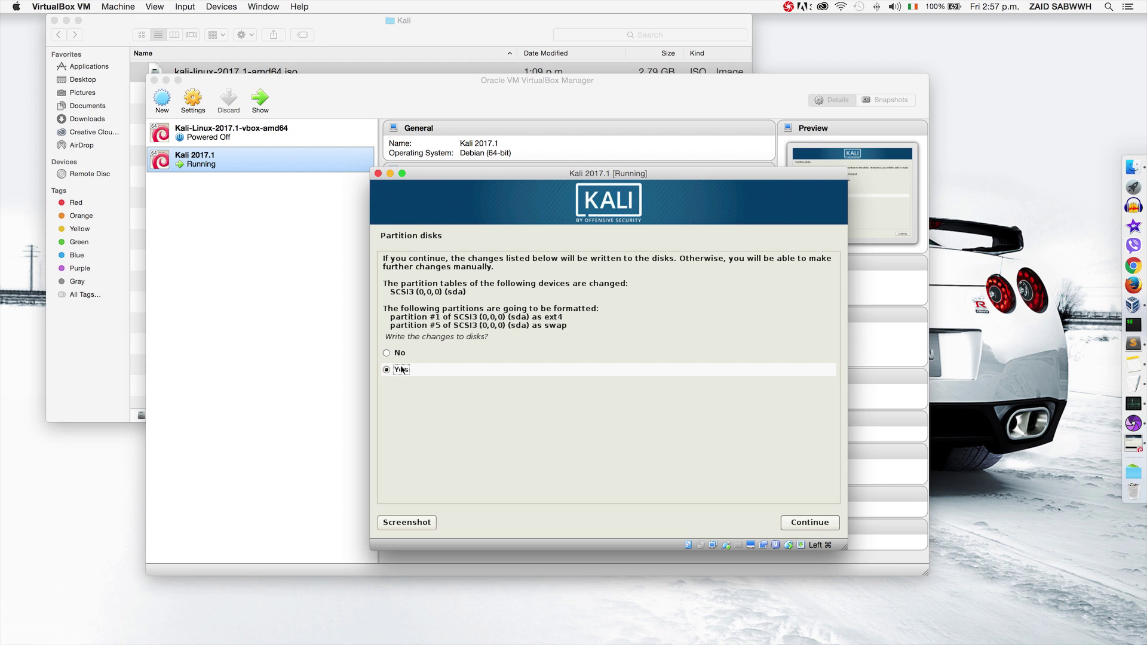
click(830, 524)
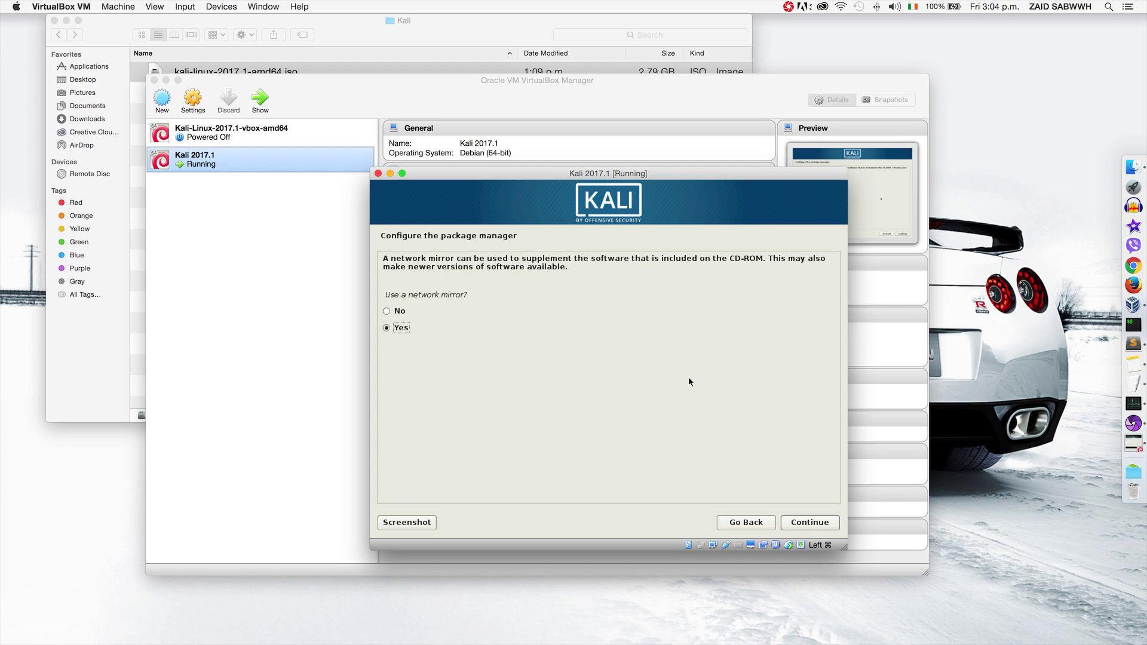
Step: Decline the use of a network mirror for the package manager
click(407, 315)
click(830, 525)
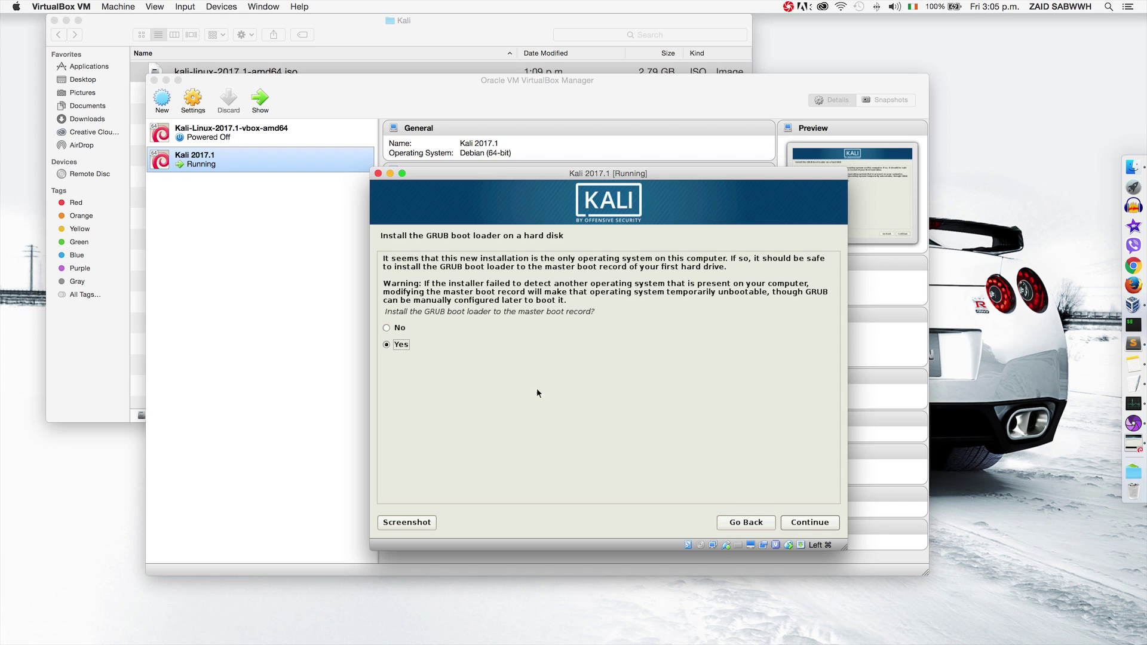
Step: Install the GRUB boot loader to the master boot record on /dev/sda and finish the installation by rebooting into the new system
click(800, 523)
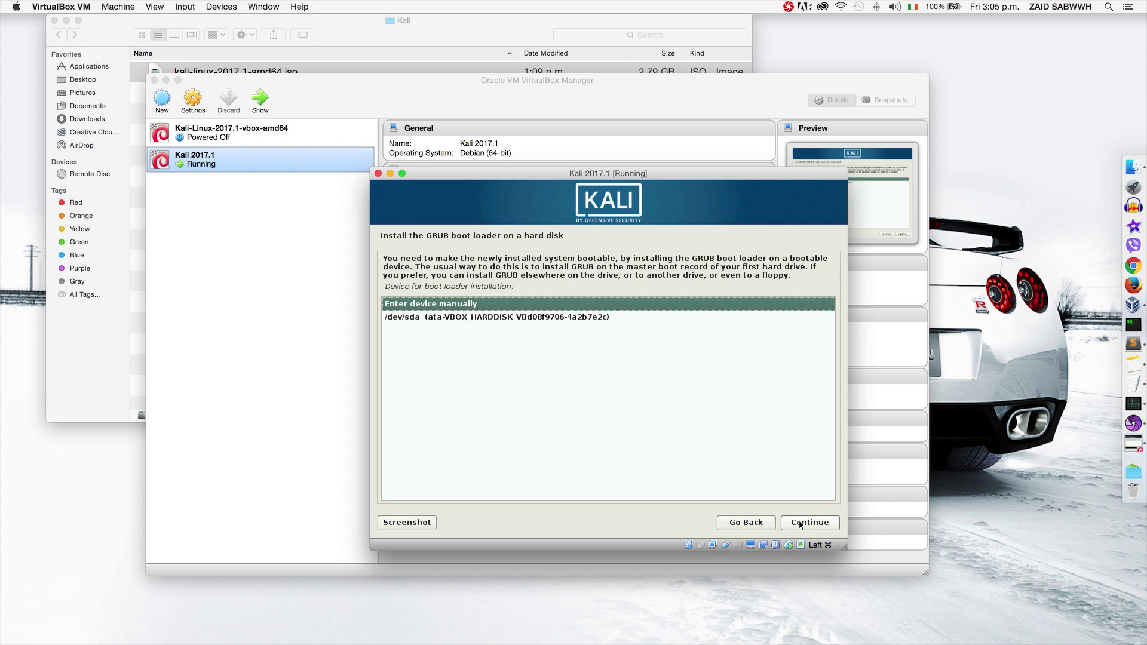
click(586, 318)
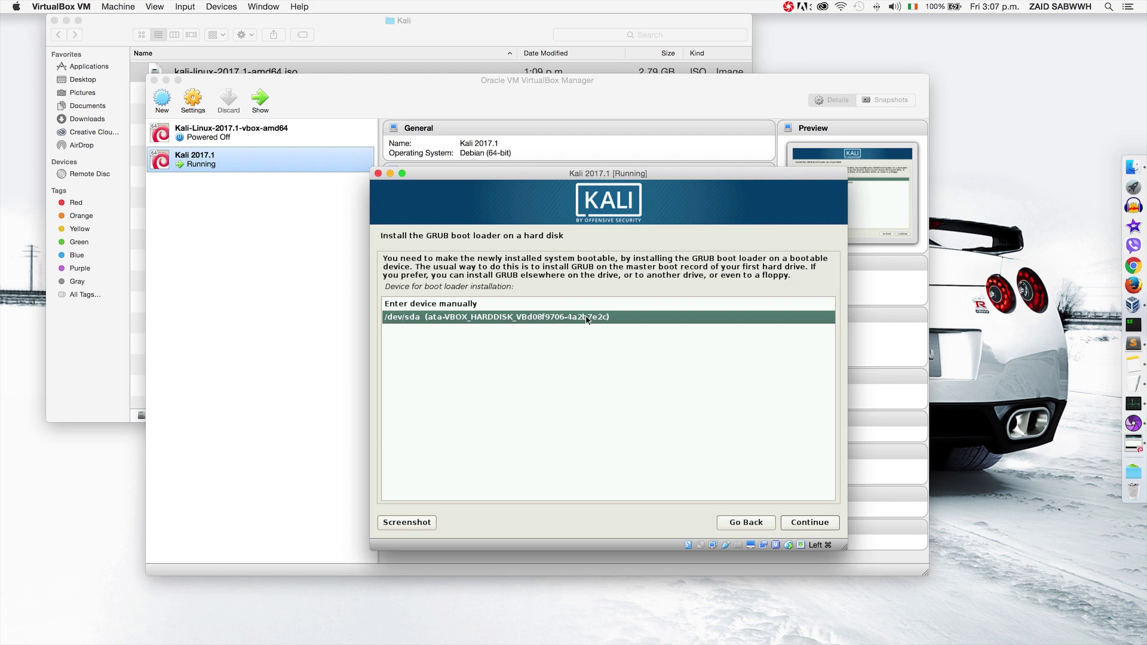
click(786, 523)
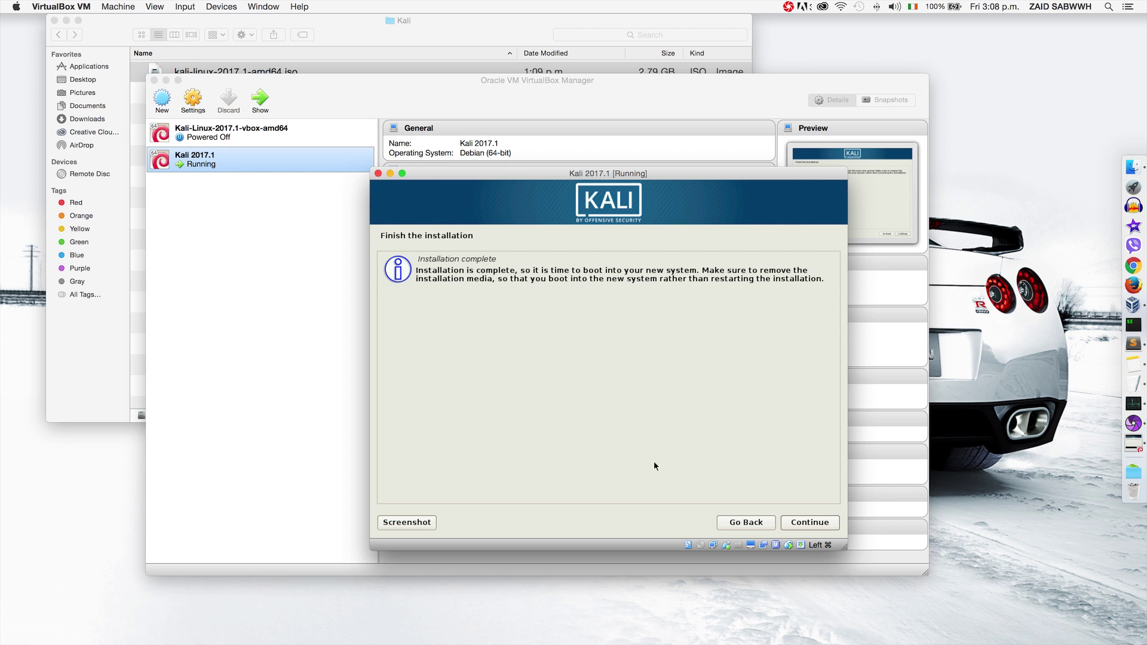
click(824, 528)
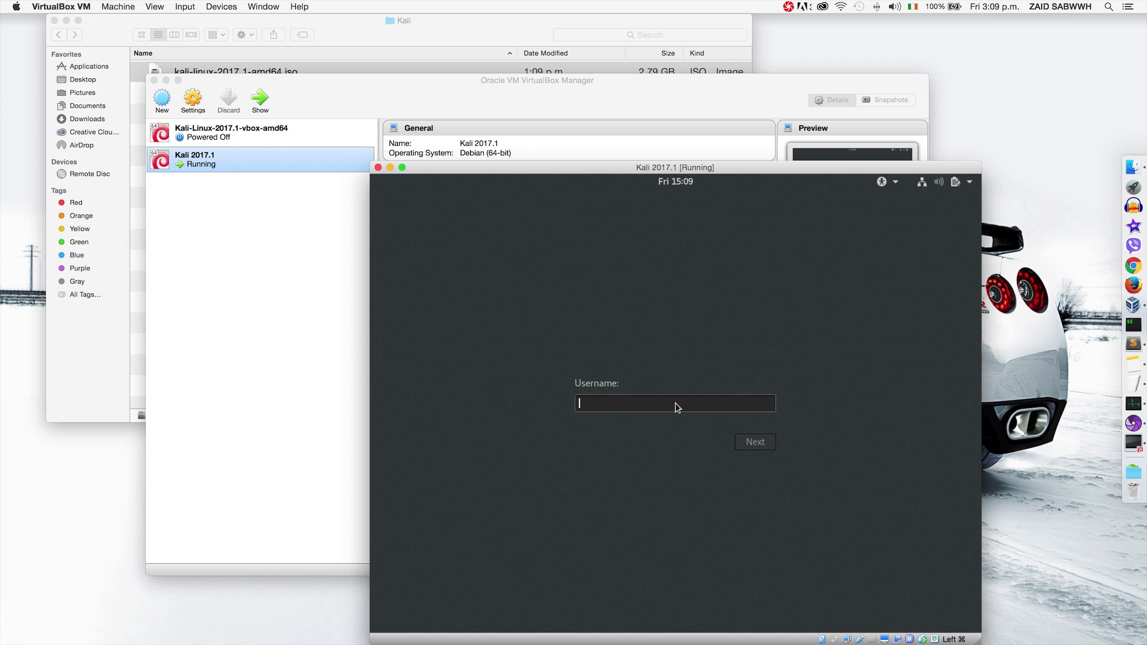
Step: Sign in to the installed Kali system as root, entering the account password
text(root)
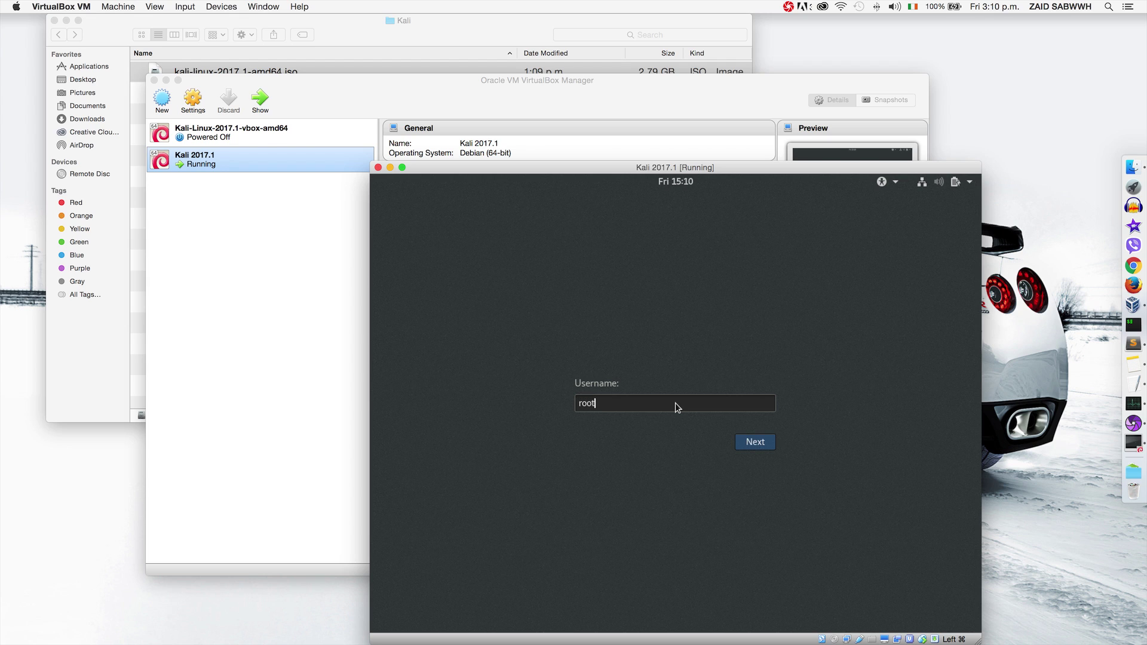
key(Return)
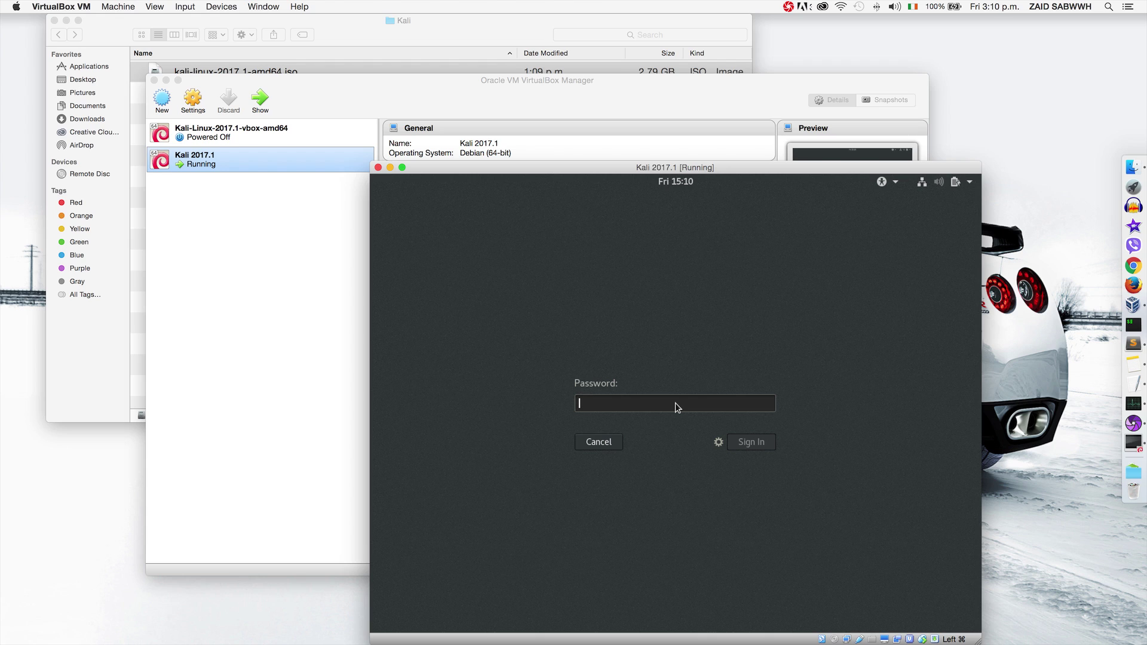
text(******)
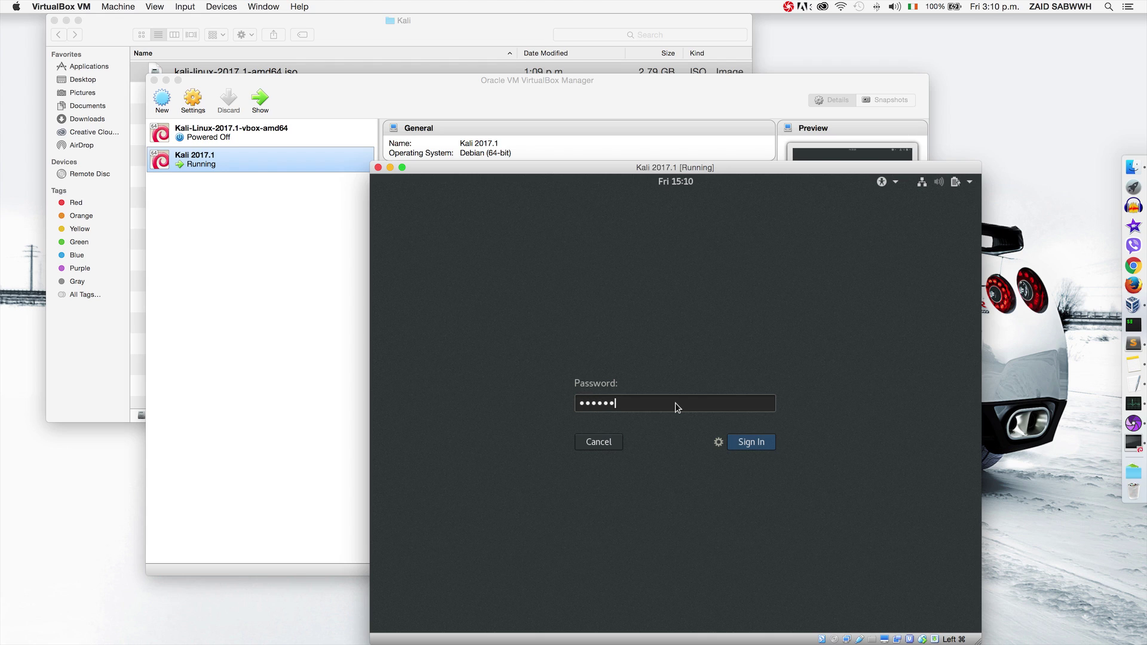
key(Return)
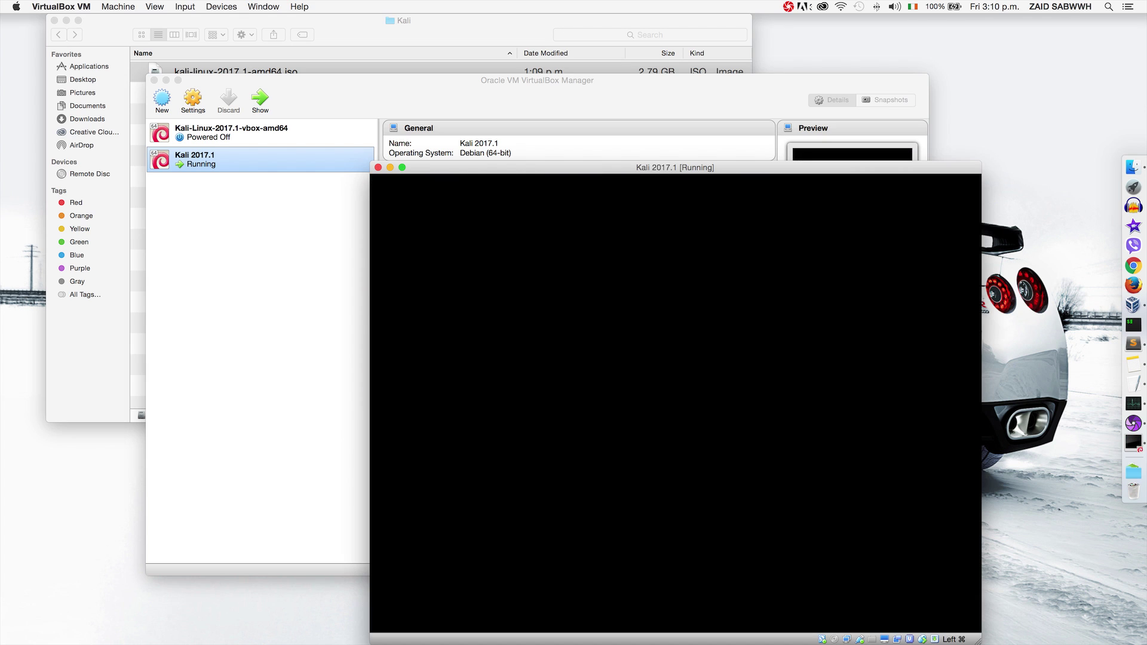